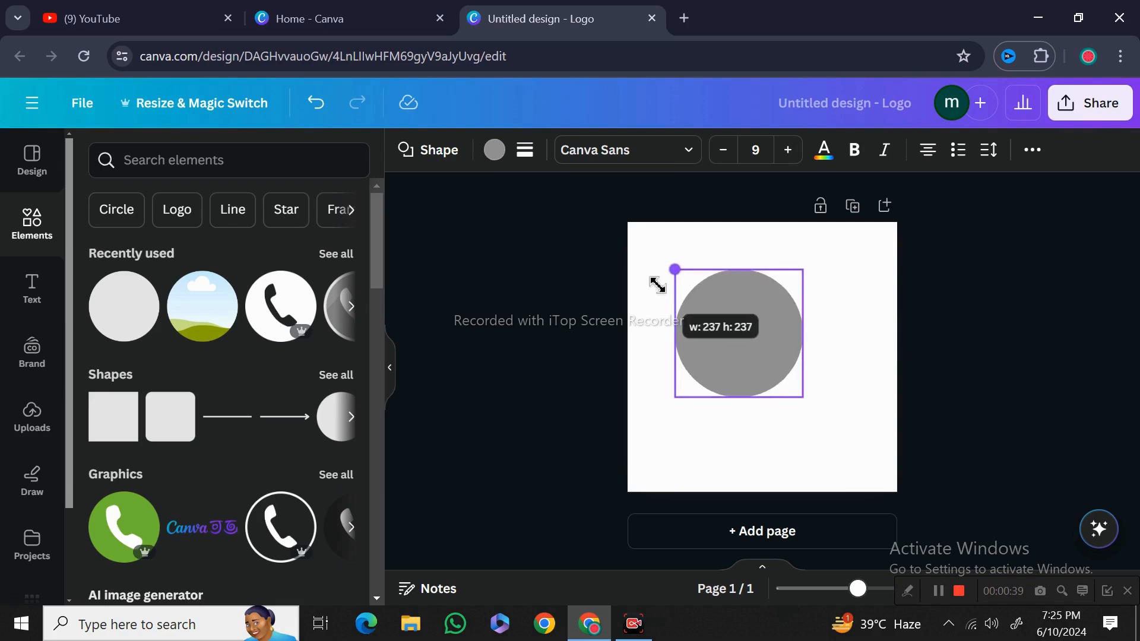
Enlarge the gray circle by dragging its corner outward
left_click_drag(803, 398, 853, 448)
left_click(554, 419)
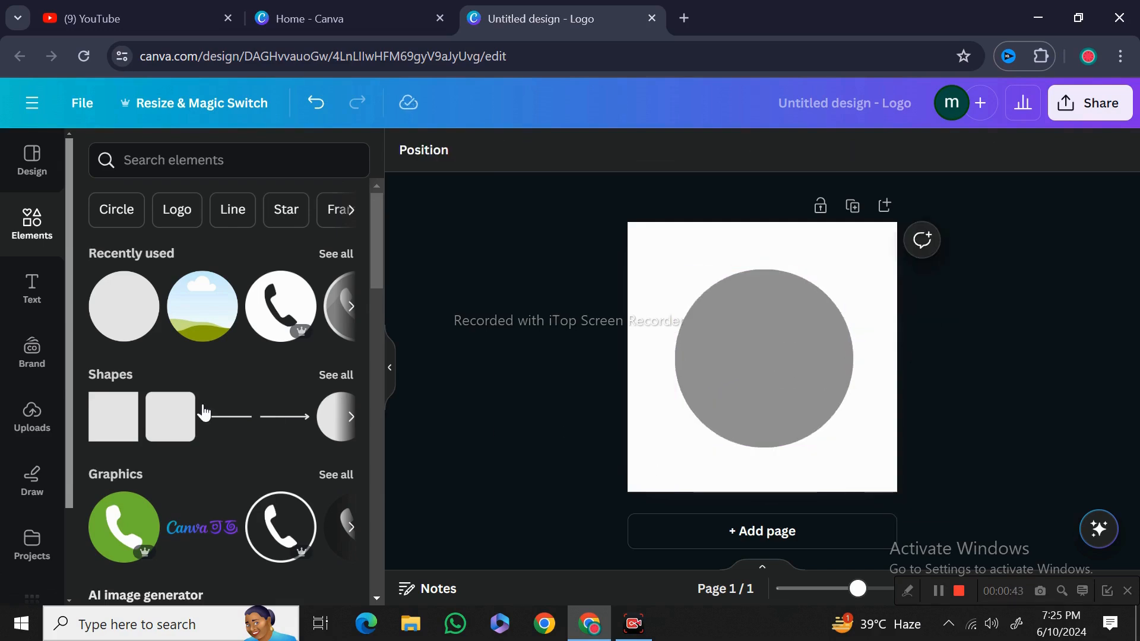
Add a square shape onto the circle and fill it black
left_click(121, 400)
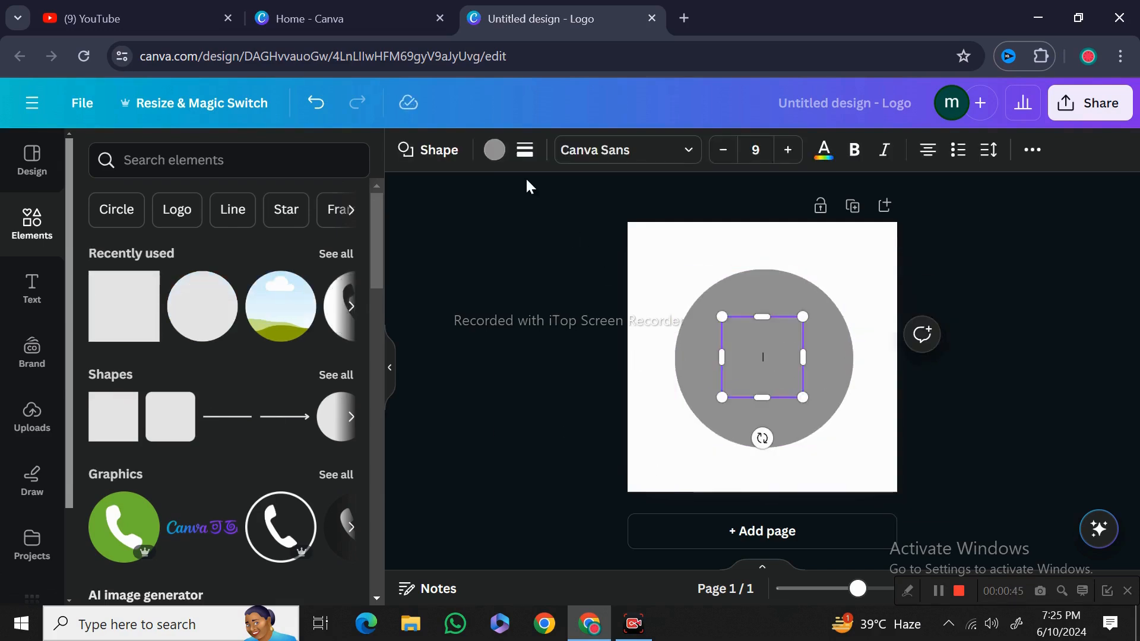
left_click(494, 151)
left_click(197, 262)
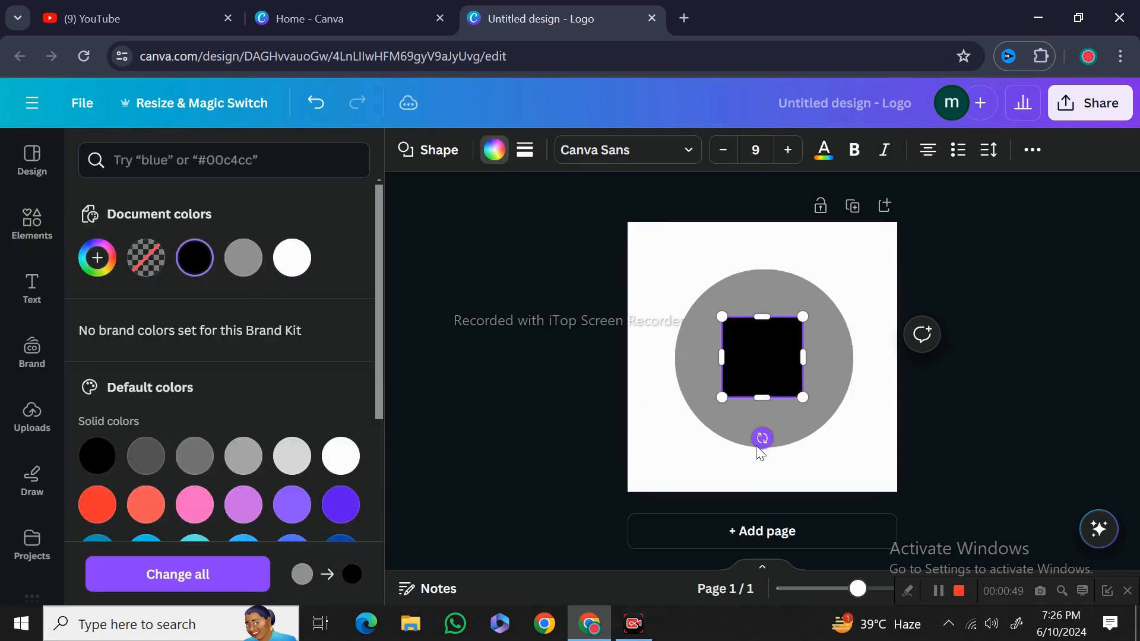
Reshape the black square into a tall narrow vertical bar spanning the page's full height, just left of center
left_click_drag(762, 438, 692, 433)
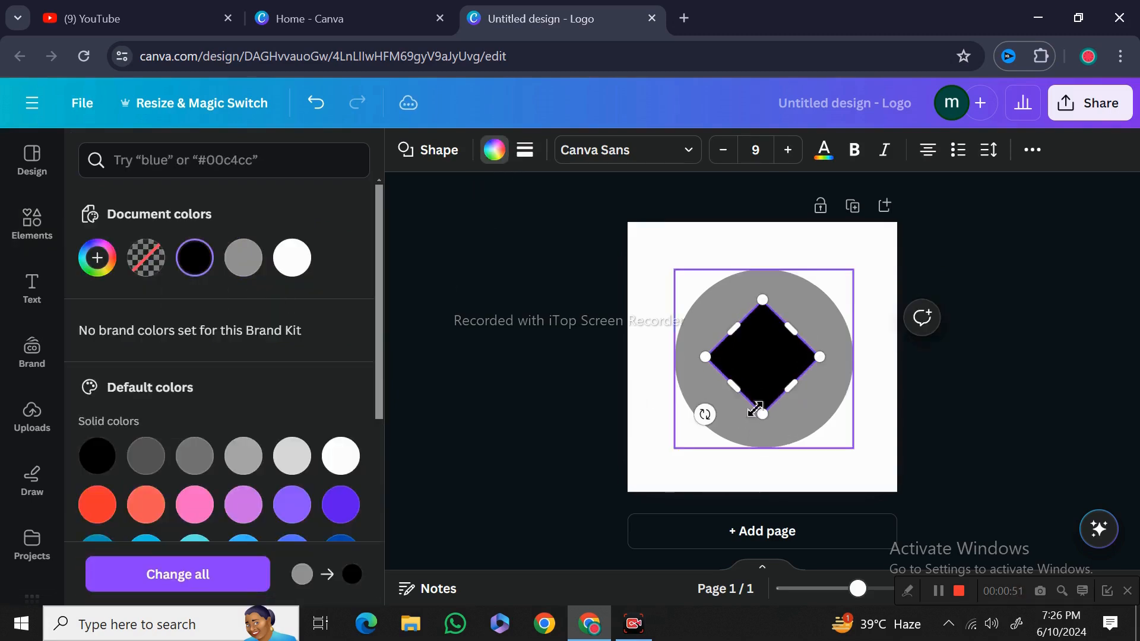
left_click_drag(762, 410, 632, 451)
left_click_drag(791, 297, 799, 208)
left_click_drag(595, 471, 724, 494)
left_click_drag(741, 211, 742, 243)
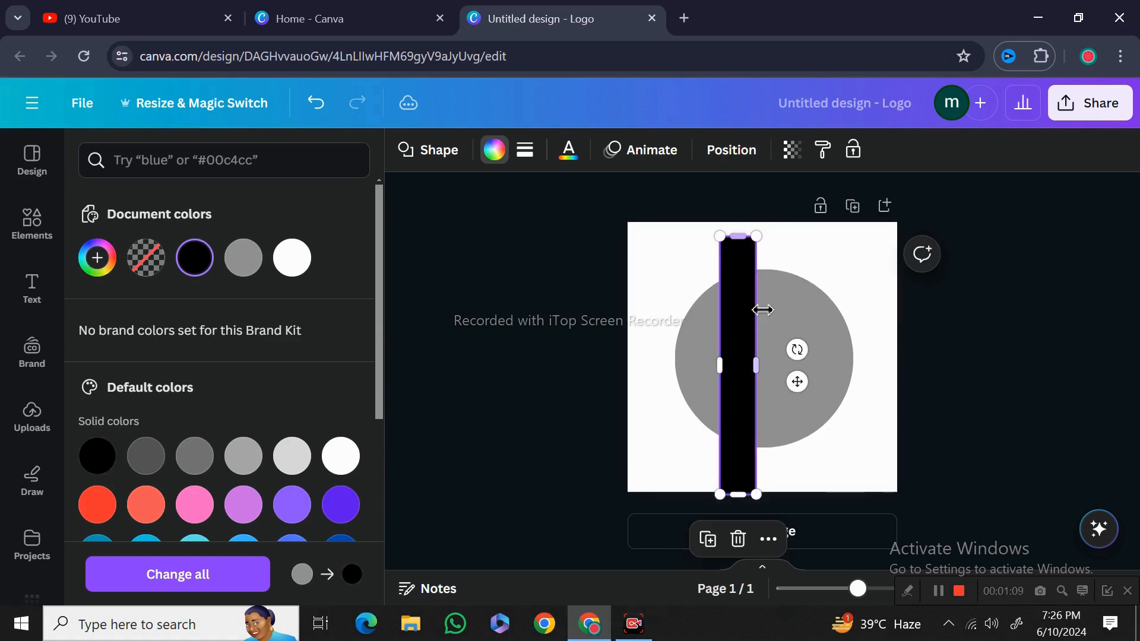
left_click_drag(745, 417, 742, 407)
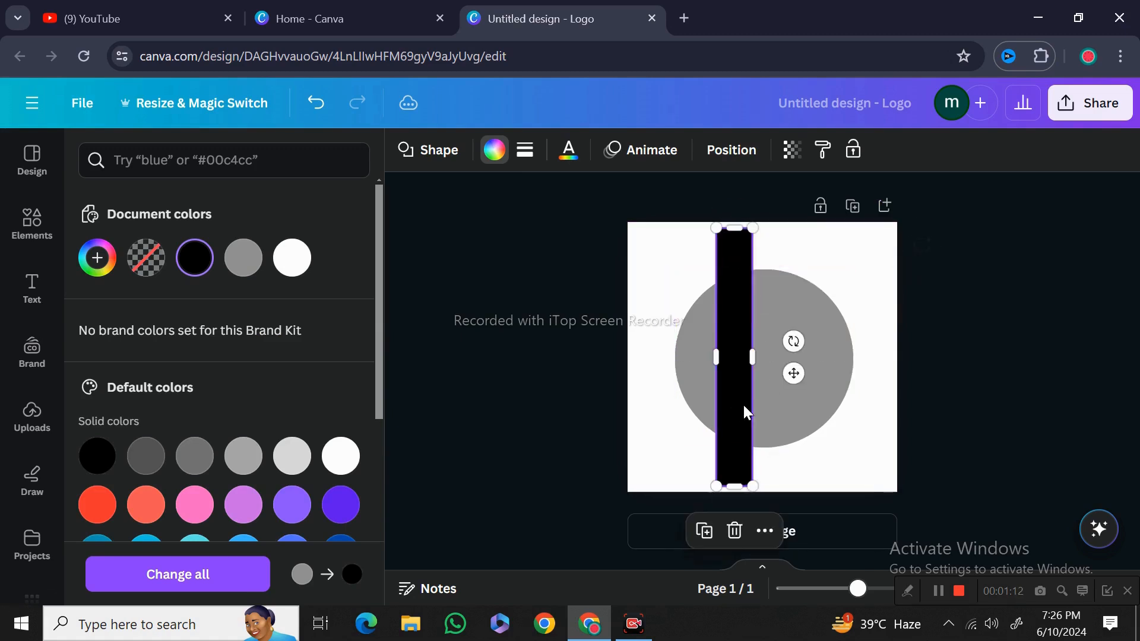
Send the vertical bar to the back, behind the circle
left_click(764, 531)
mouse_move(848, 346)
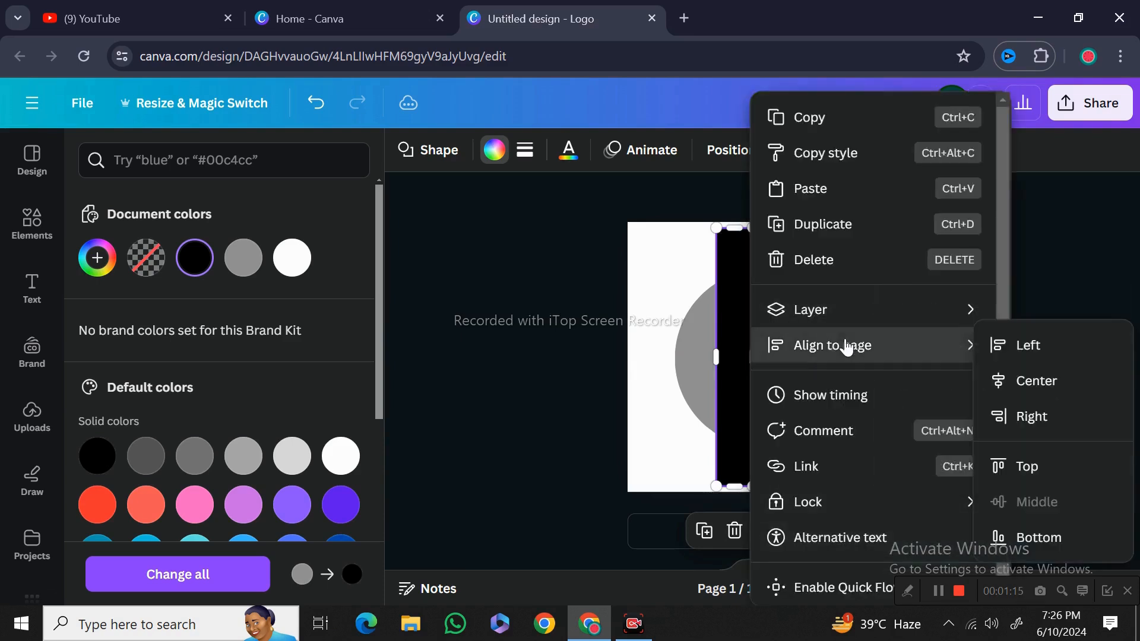
mouse_move(852, 314)
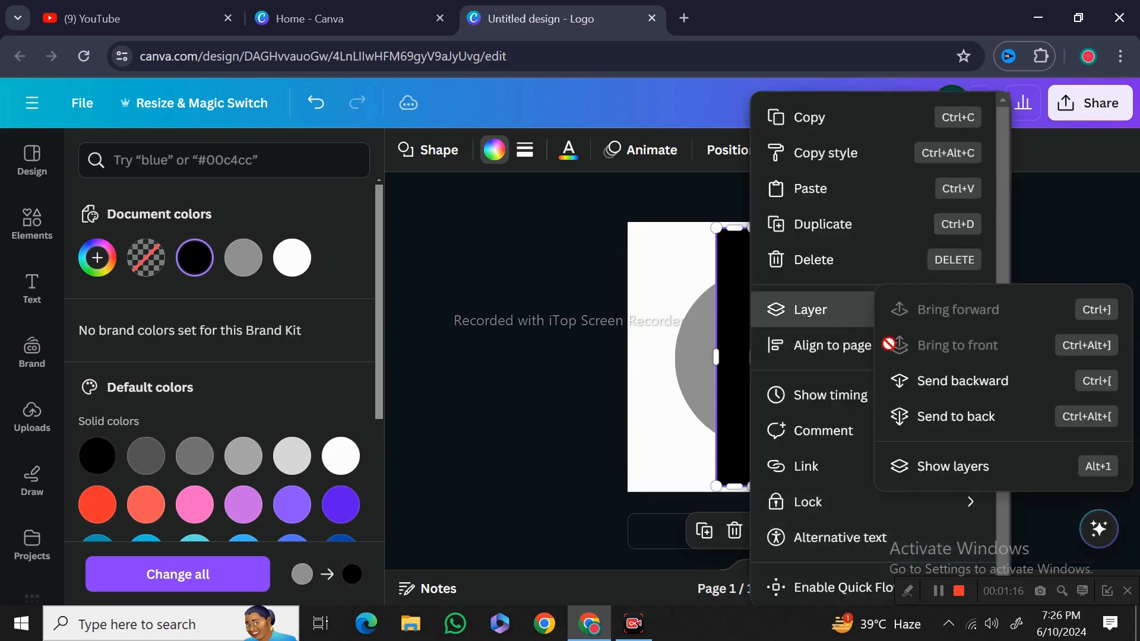
left_click(925, 417)
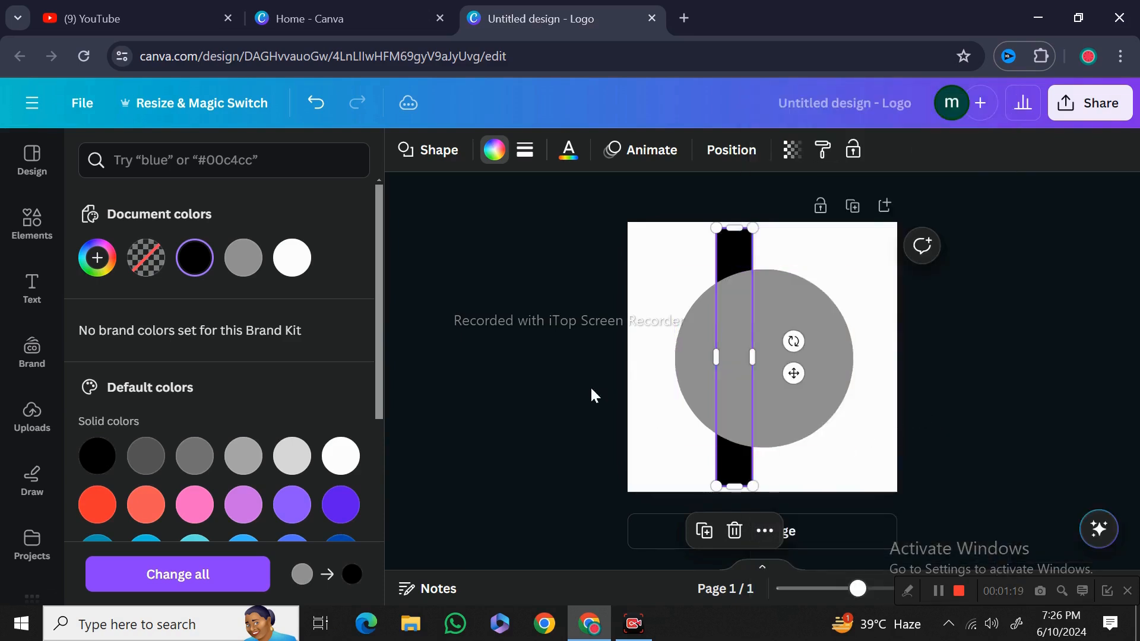
left_click(546, 412)
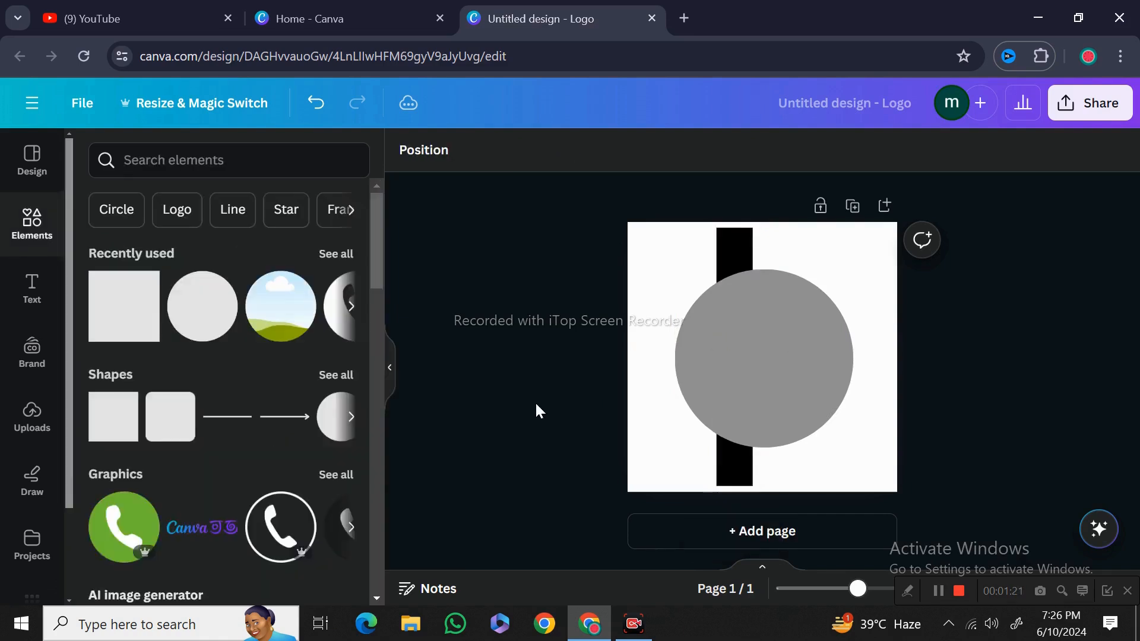
Duplicate the vertical bar and place the copy just to its right, across the circle's center
left_click(721, 453)
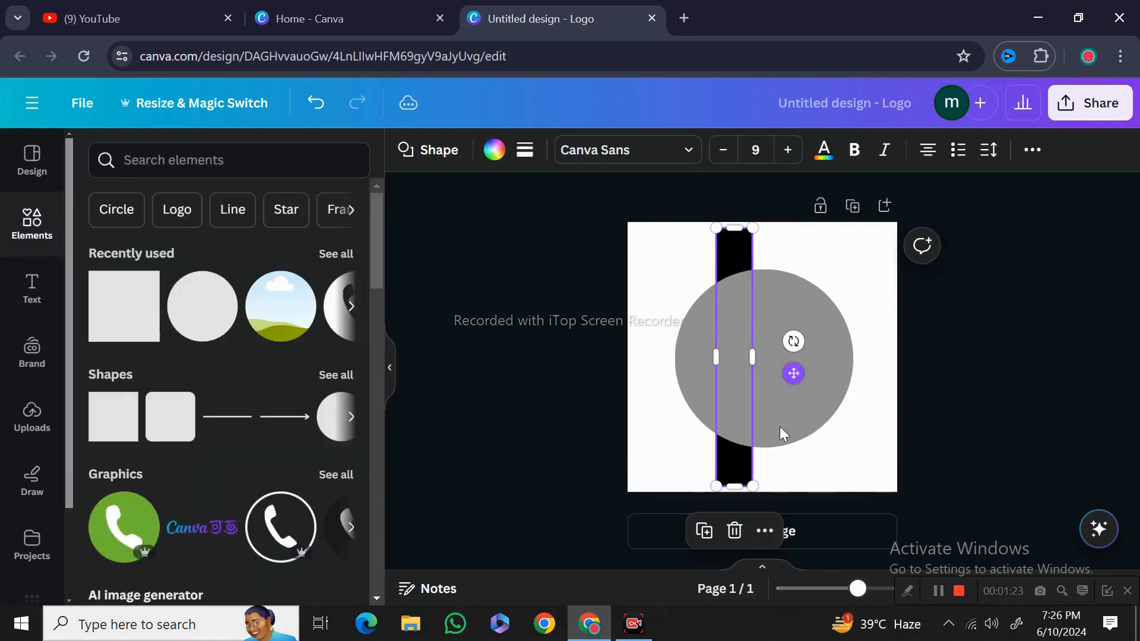
left_click(705, 531)
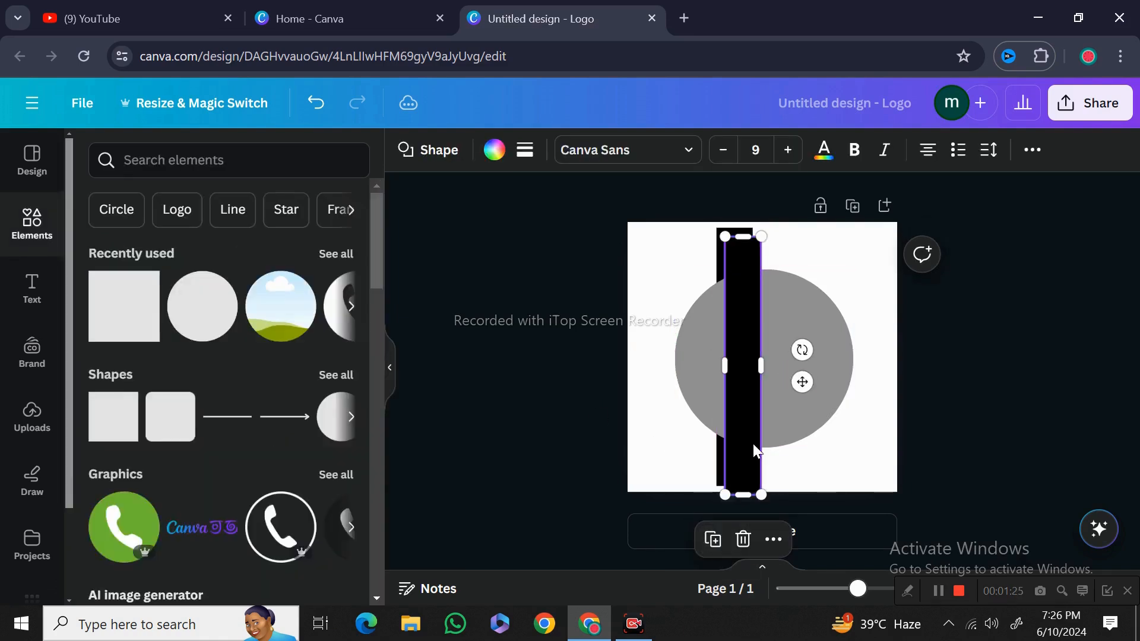
left_click_drag(754, 445, 782, 429)
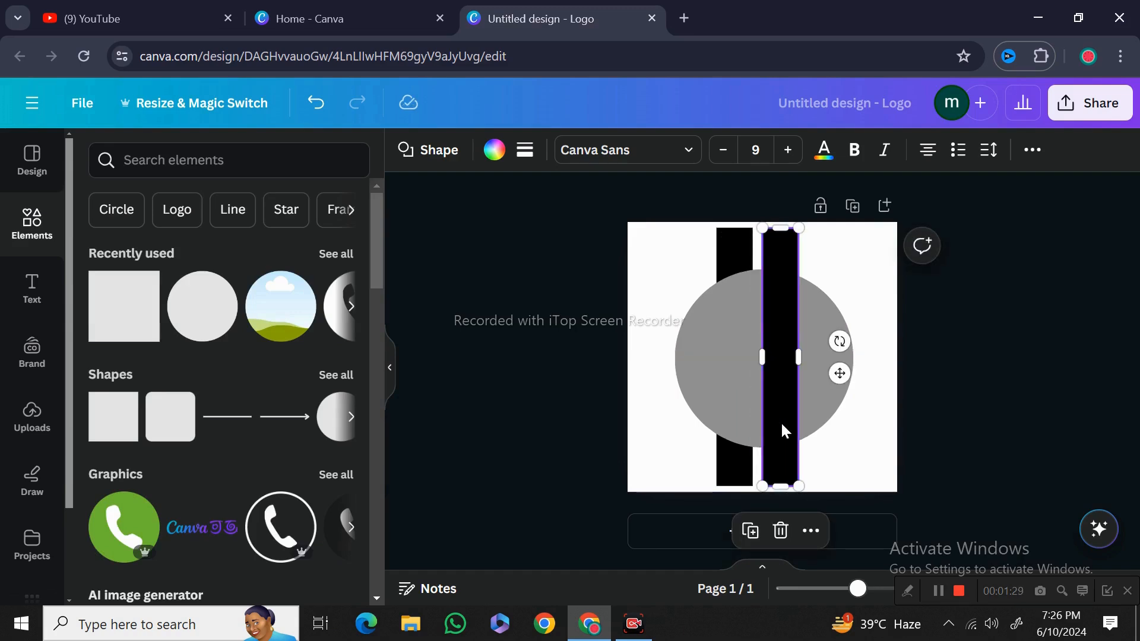
left_click(643, 423)
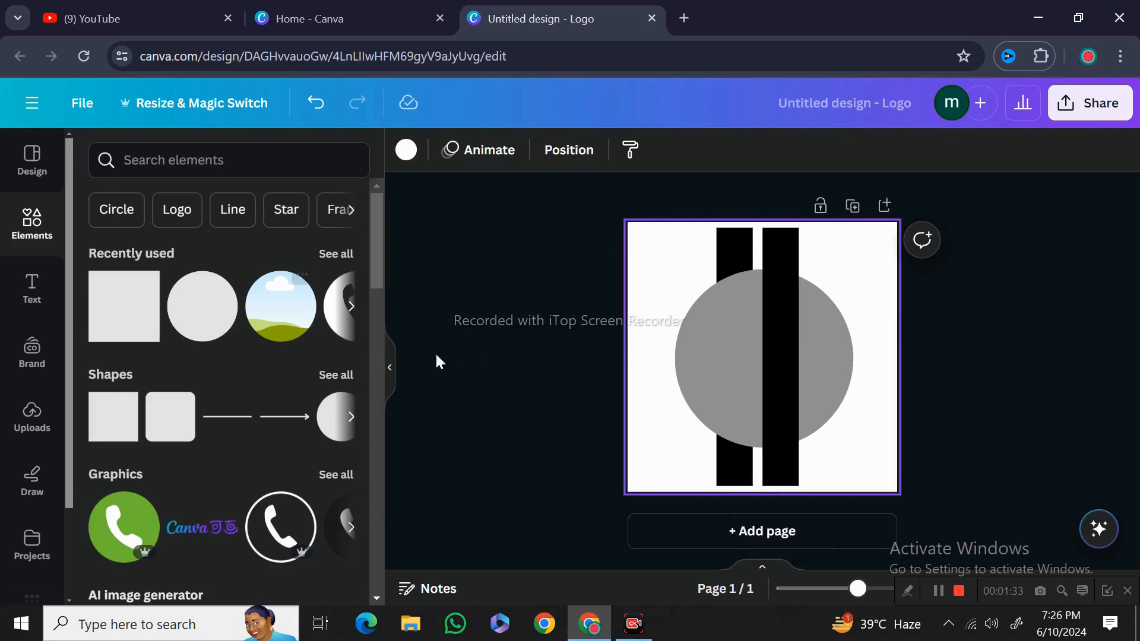
Duplicate the right bar, rotate the copy horizontal, and position it across the circle's upper half
left_click(778, 353)
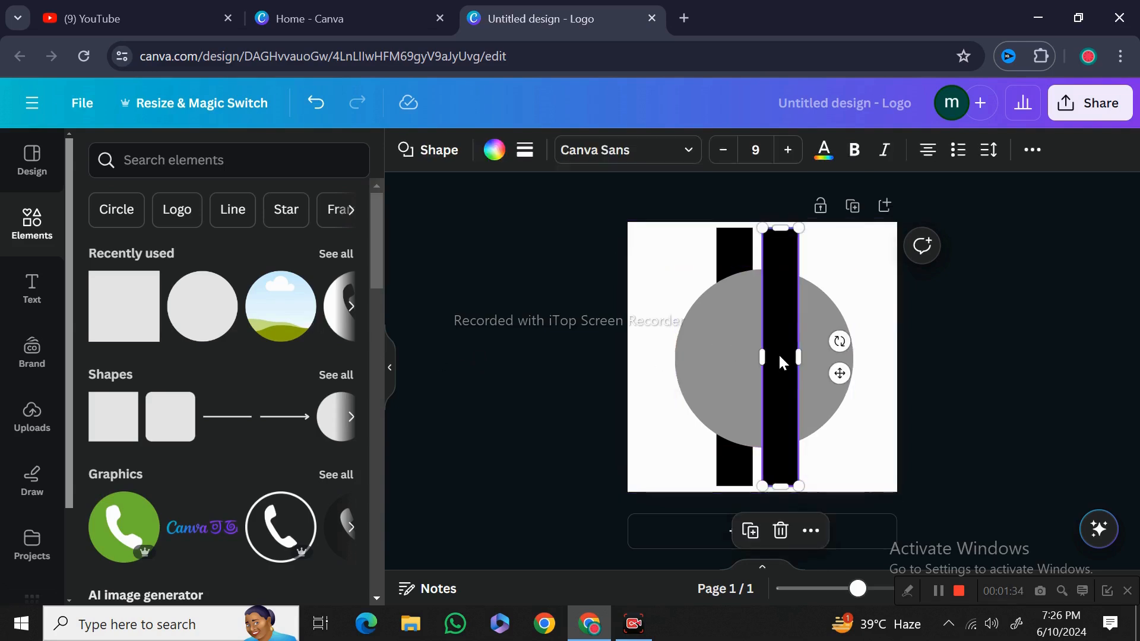
left_click(751, 531)
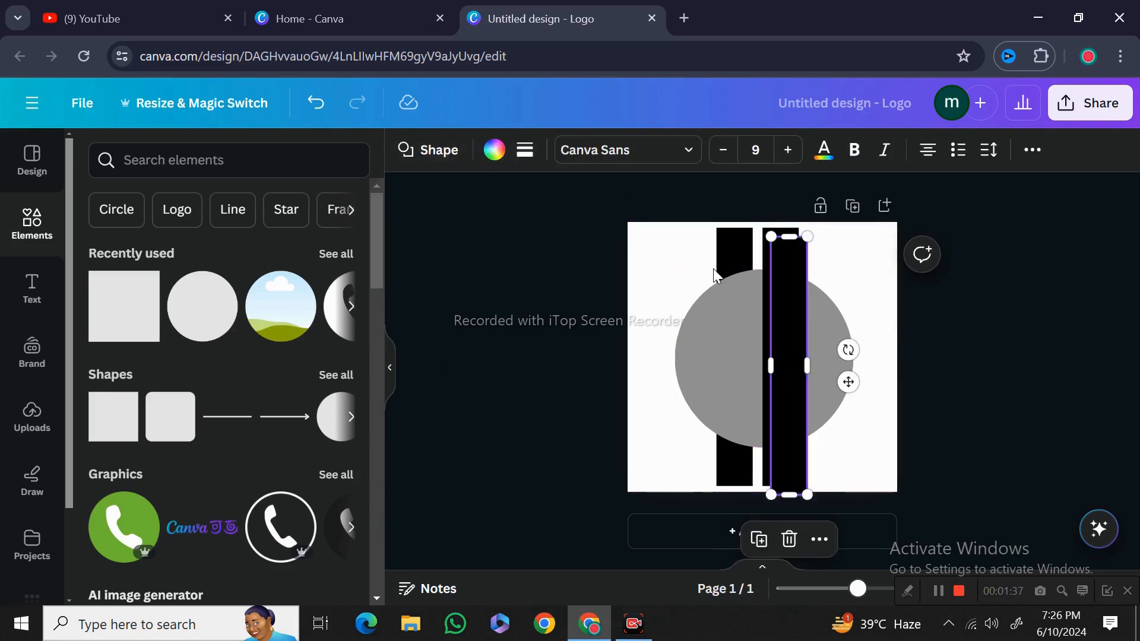
left_click_drag(848, 350, 792, 405)
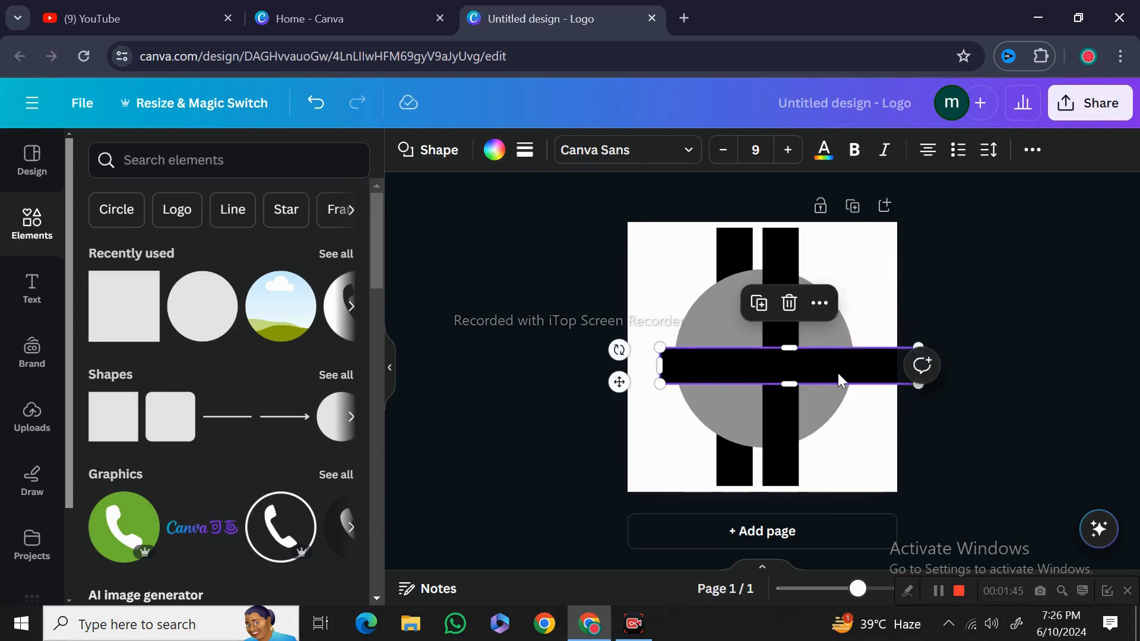
left_click_drag(617, 382, 596, 355)
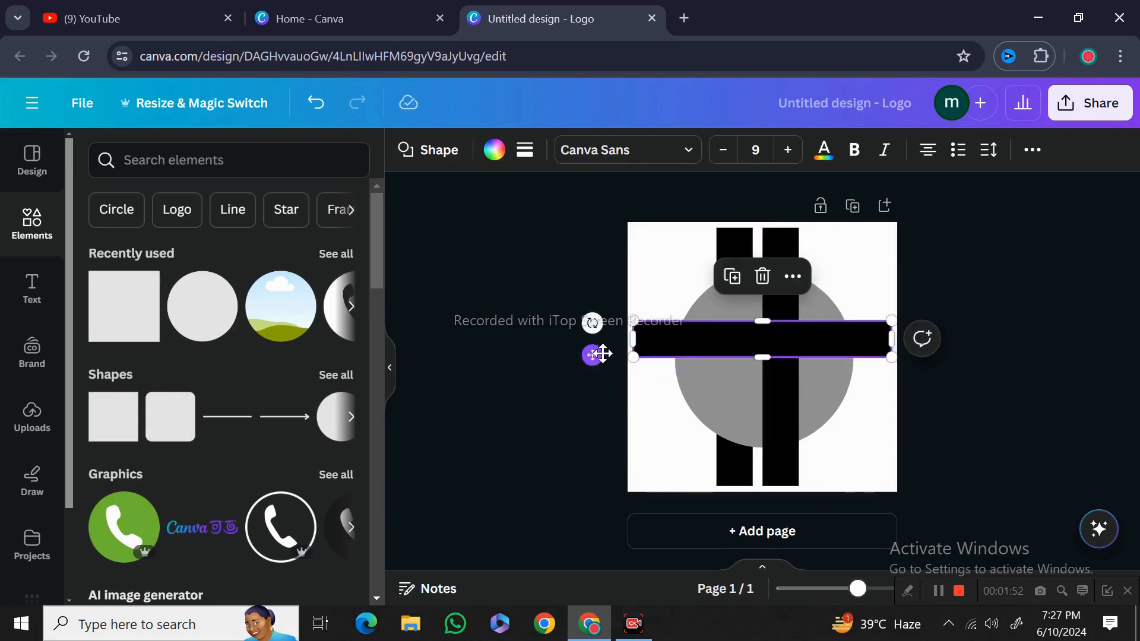
Send the horizontal bar to the back, behind the circle
left_click(793, 276)
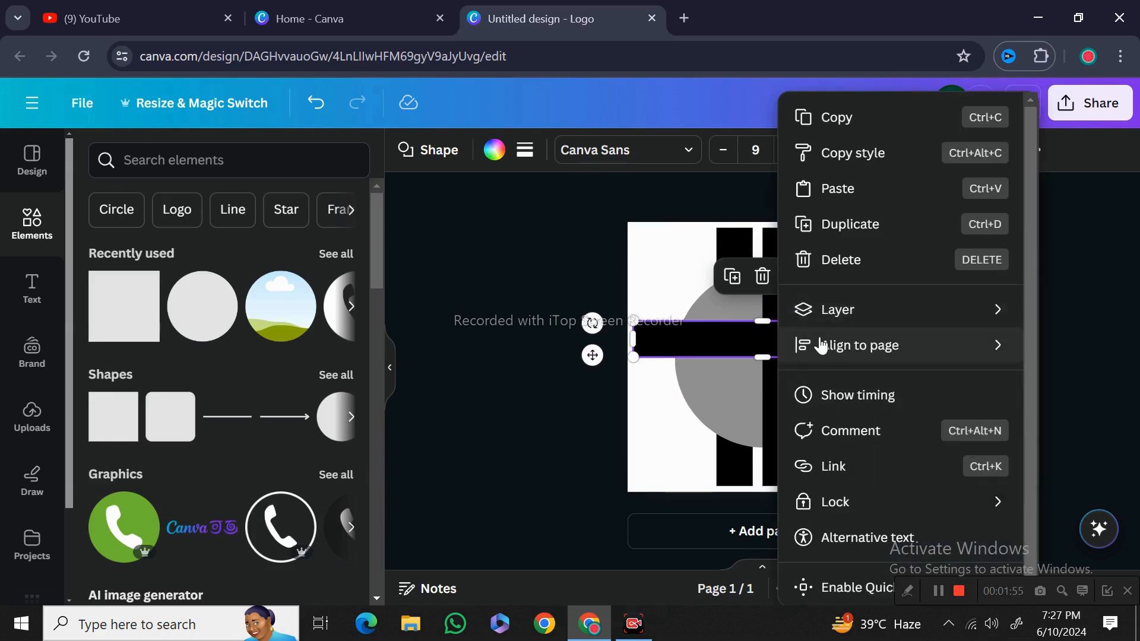
mouse_move(846, 324)
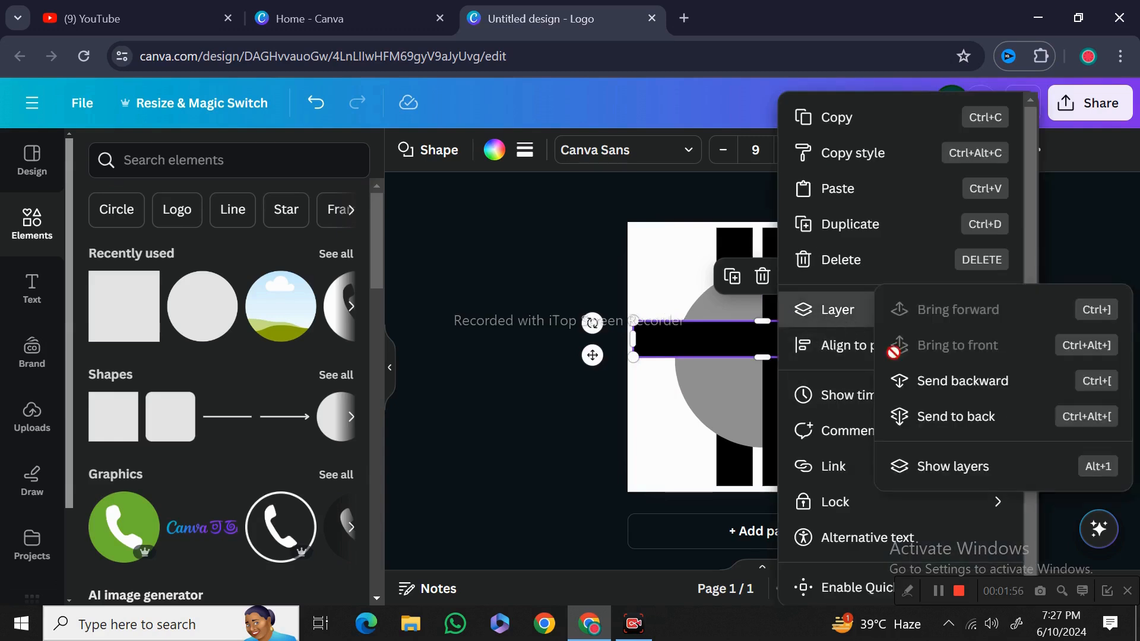
left_click(924, 415)
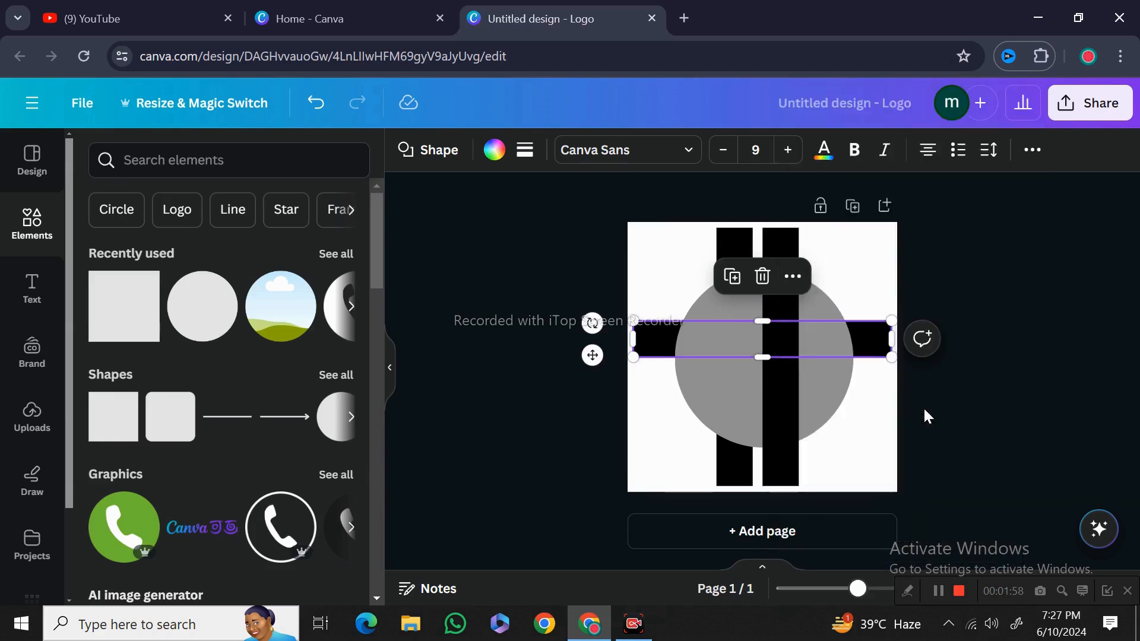
left_click(557, 439)
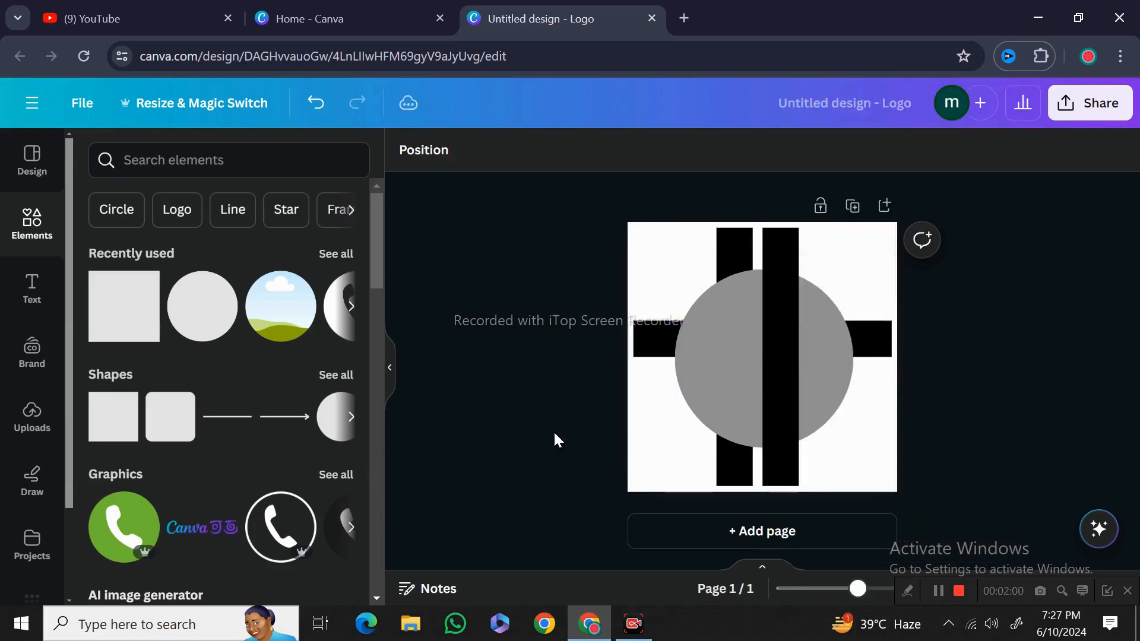
Duplicate the horizontal bar and move the copy just below the first one
left_click(790, 380)
left_click(571, 387)
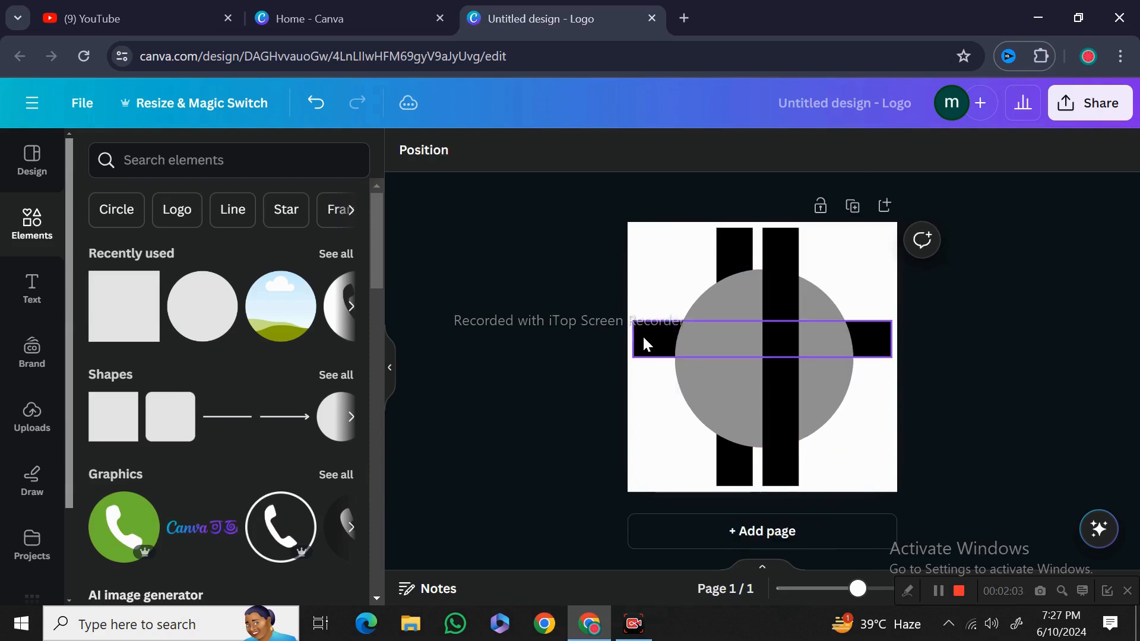
left_click(644, 336)
left_click(731, 276)
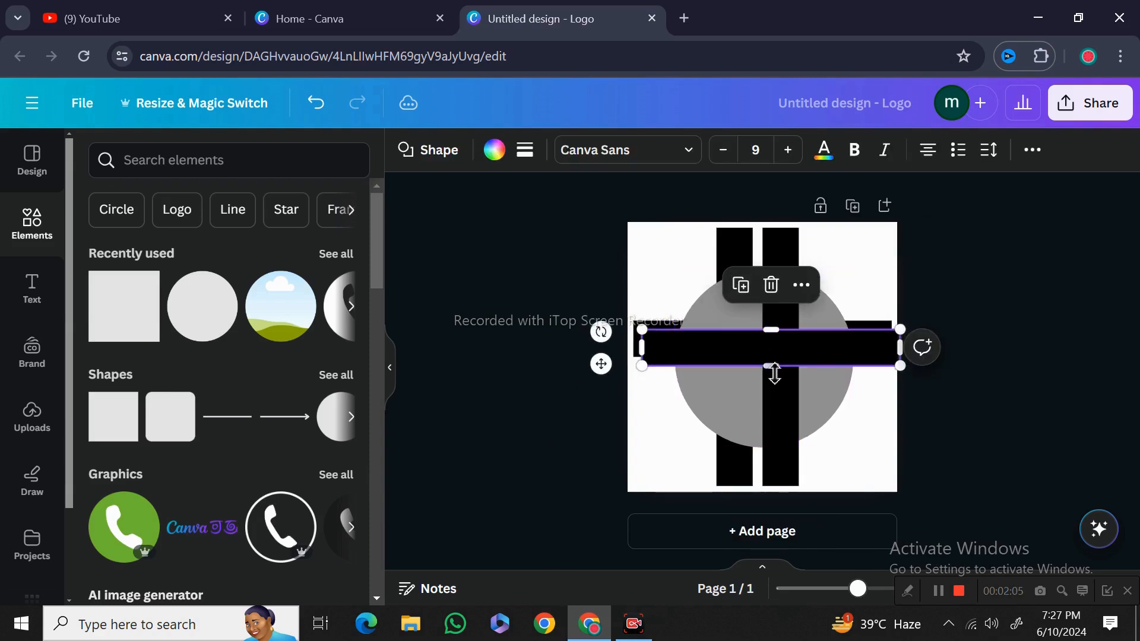
left_click_drag(602, 364, 591, 404)
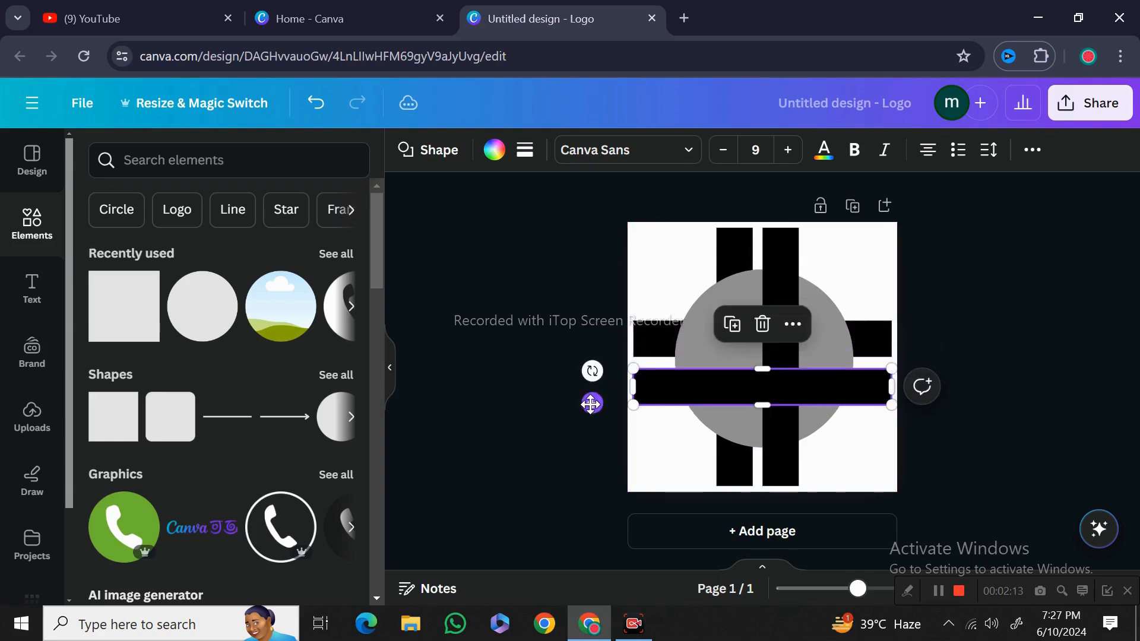
left_click(466, 359)
Fill the right vertical bar with the yellow-to-orange gradient
left_click(771, 247)
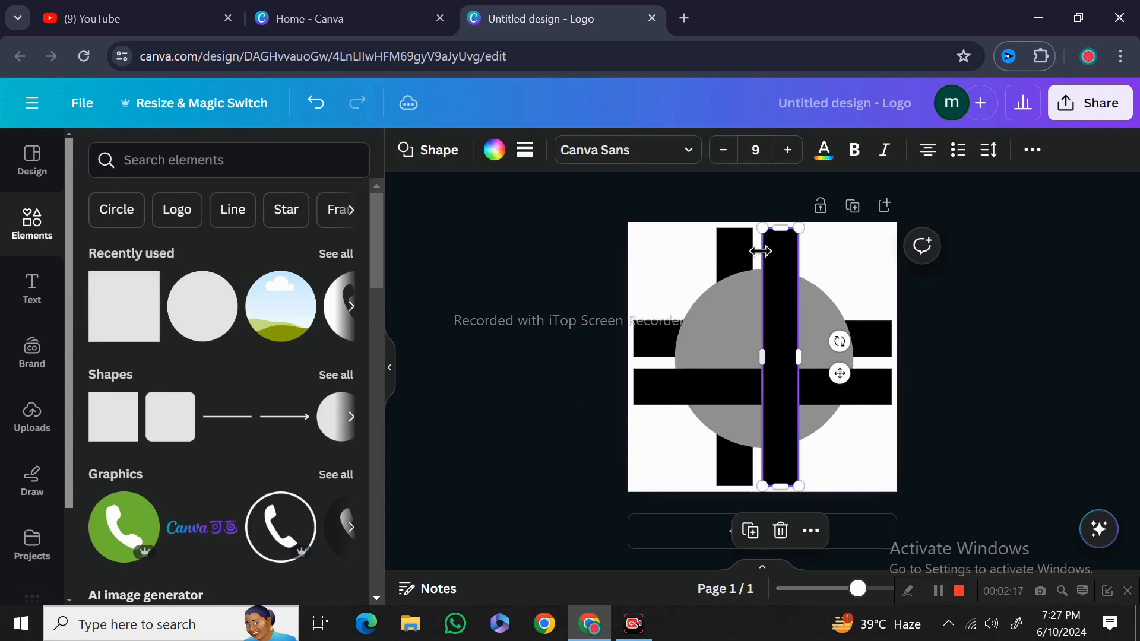
left_click(490, 156)
scroll(178, 433, "down", 5)
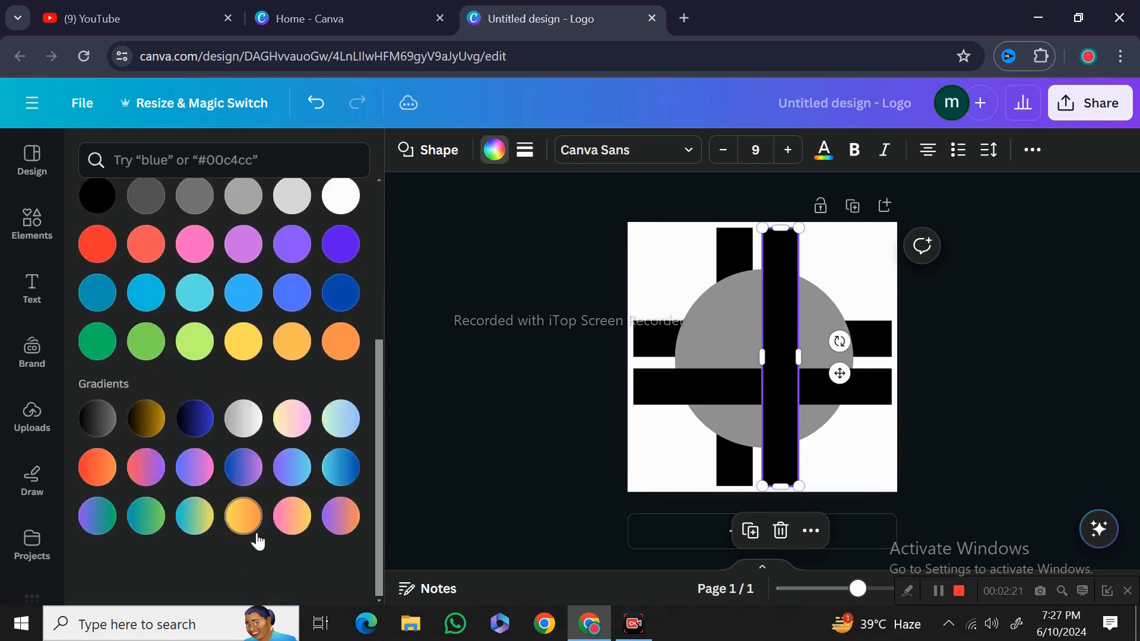
left_click(244, 519)
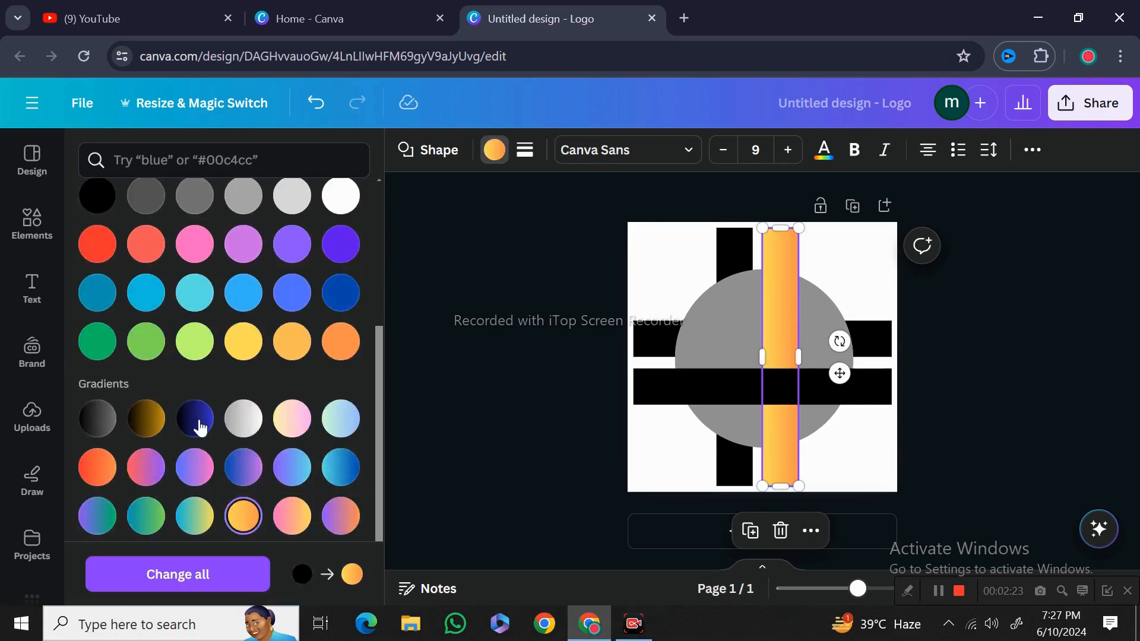
Change the gradient's orange color stop to #DB6F2D
scroll(158, 316, "up", 5)
left_click(105, 272)
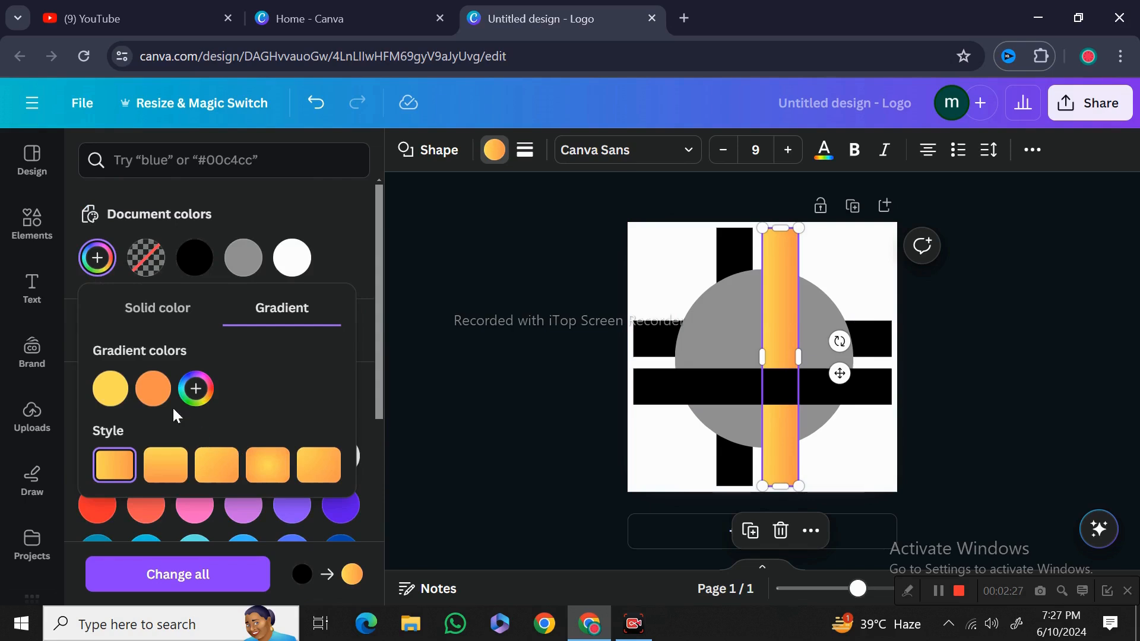
left_click(154, 395)
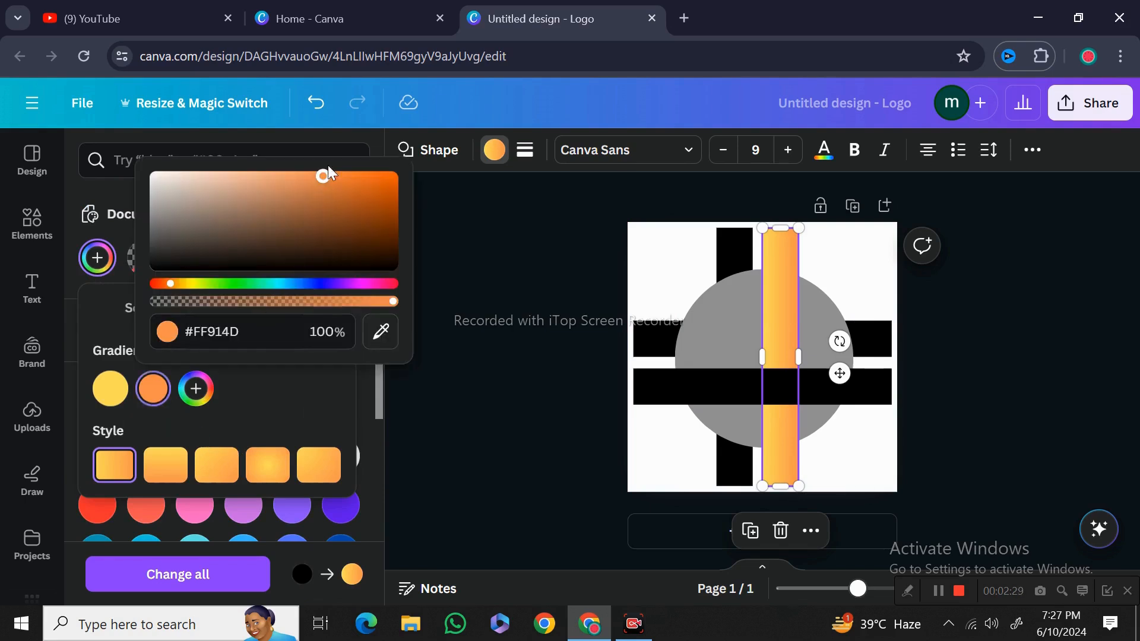
left_click_drag(325, 181, 349, 195)
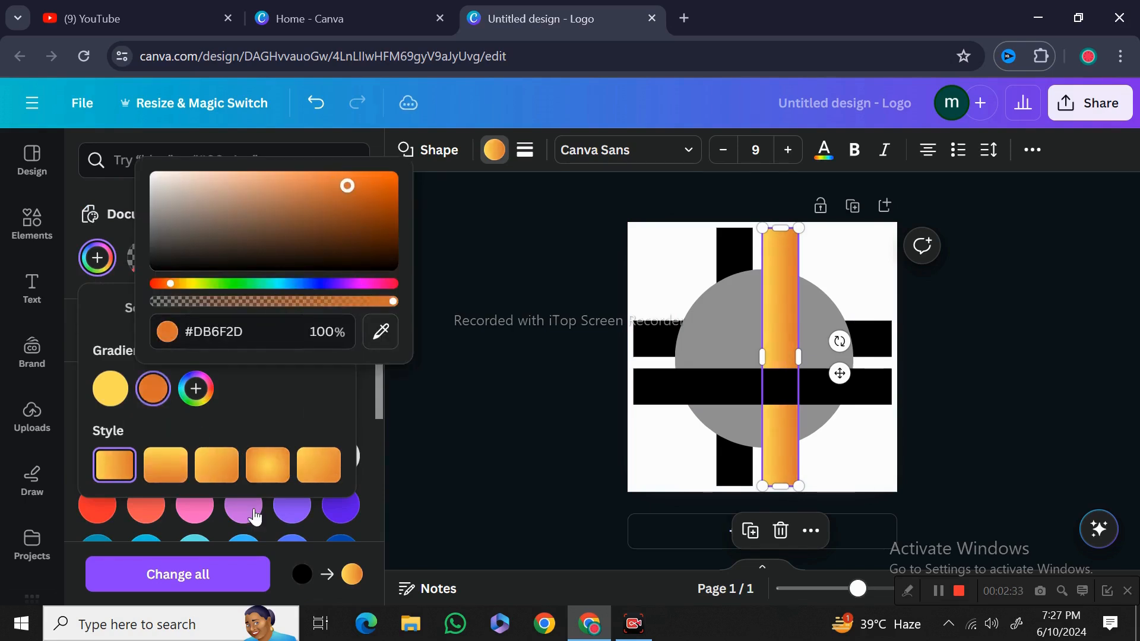
left_click(601, 394)
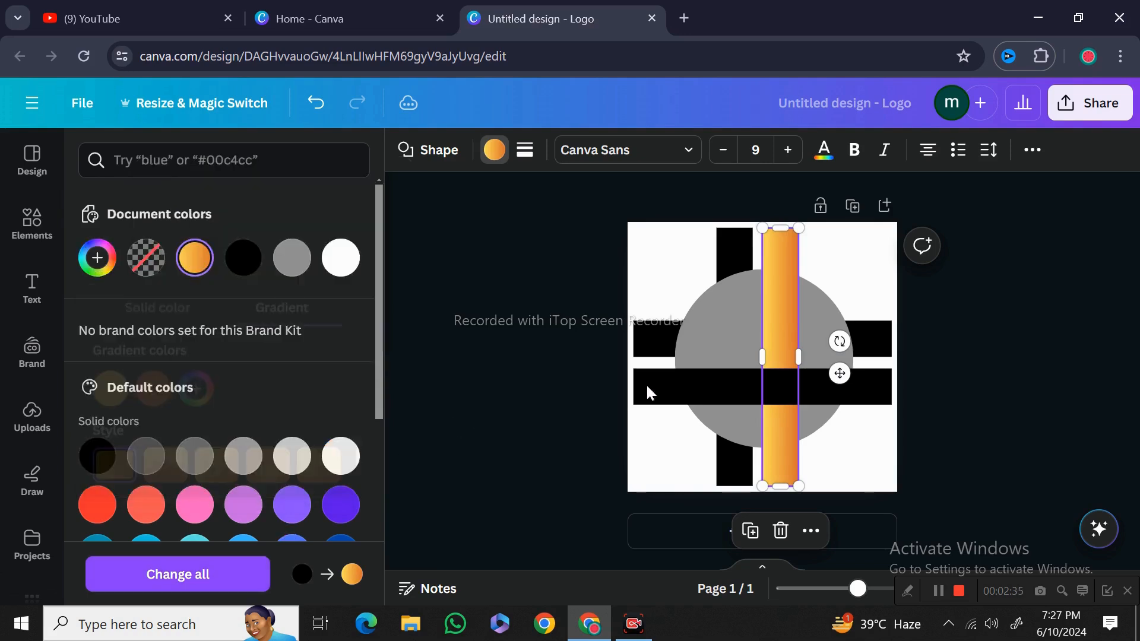
Send the lower horizontal bar to the back, behind the circle
left_click(688, 393)
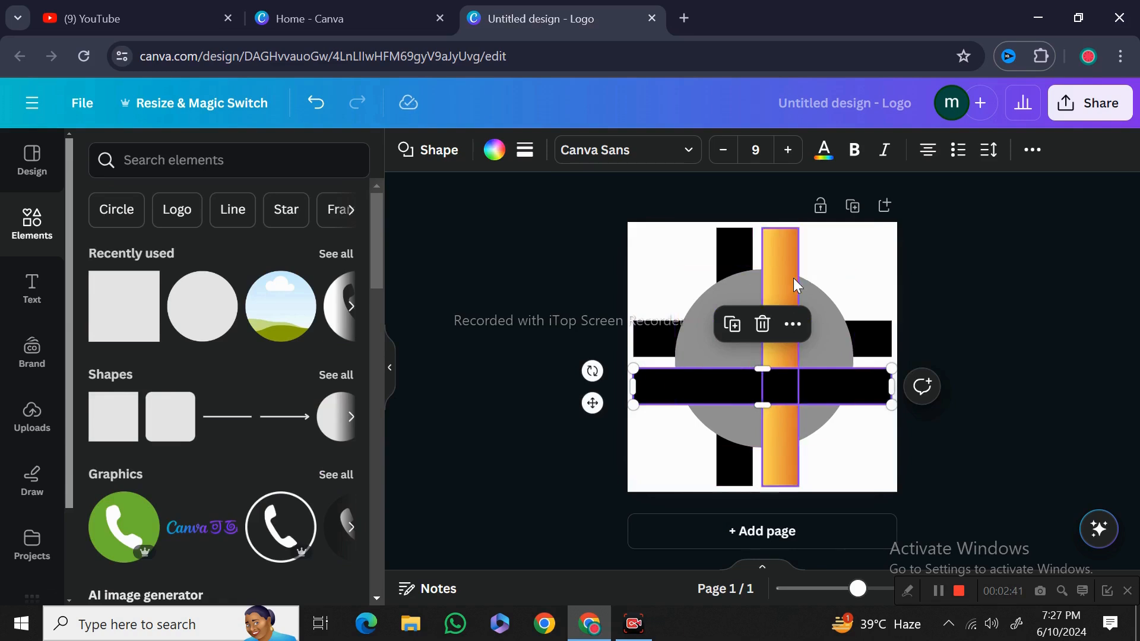
left_click(792, 324)
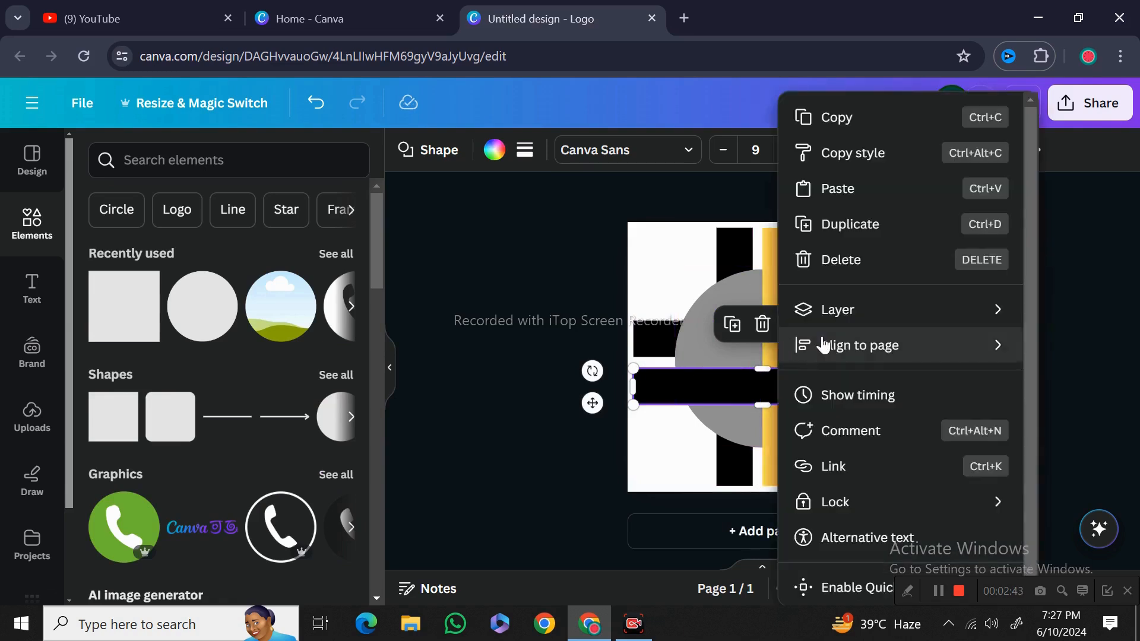
mouse_move(826, 321)
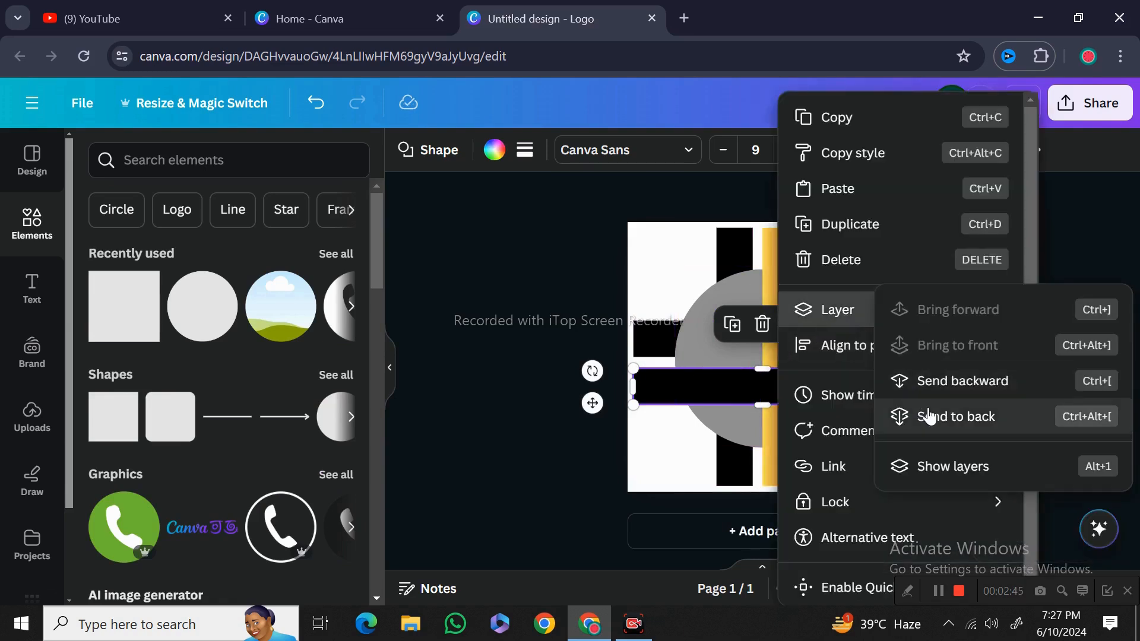
left_click(929, 416)
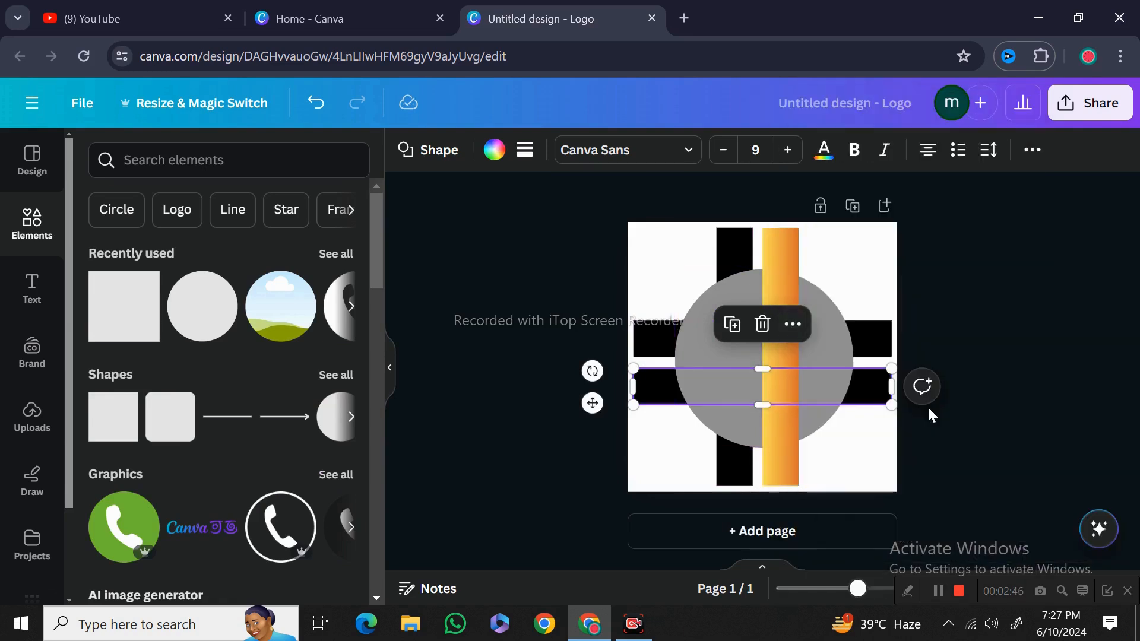
Send the gradient vertical bar to the back, behind the circle
left_click(783, 460)
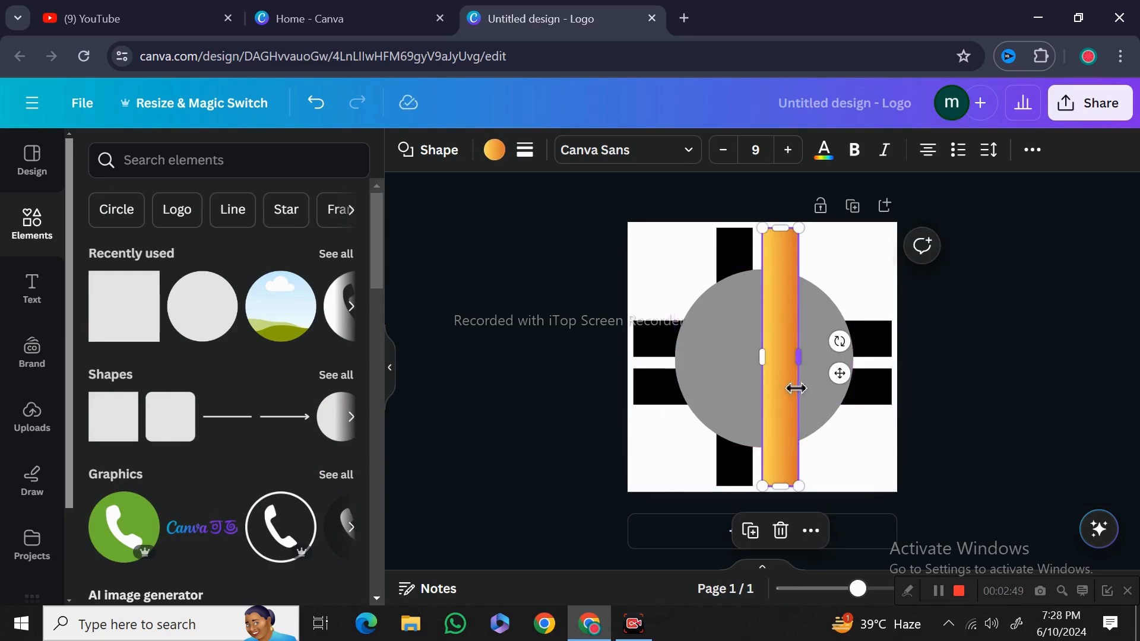
left_click(809, 531)
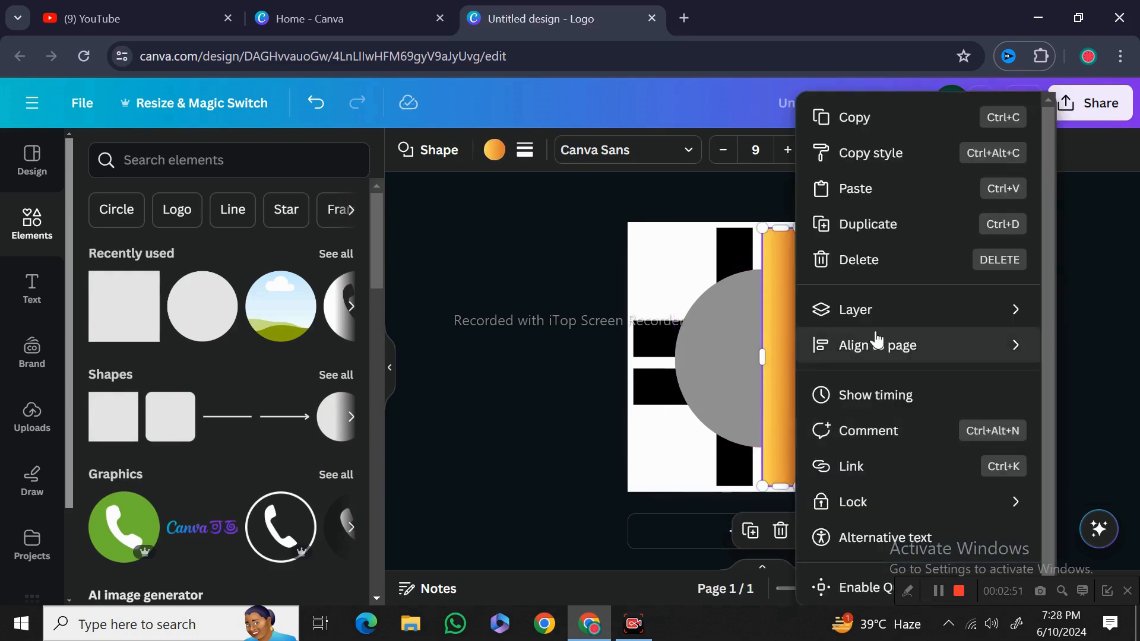
mouse_move(879, 309)
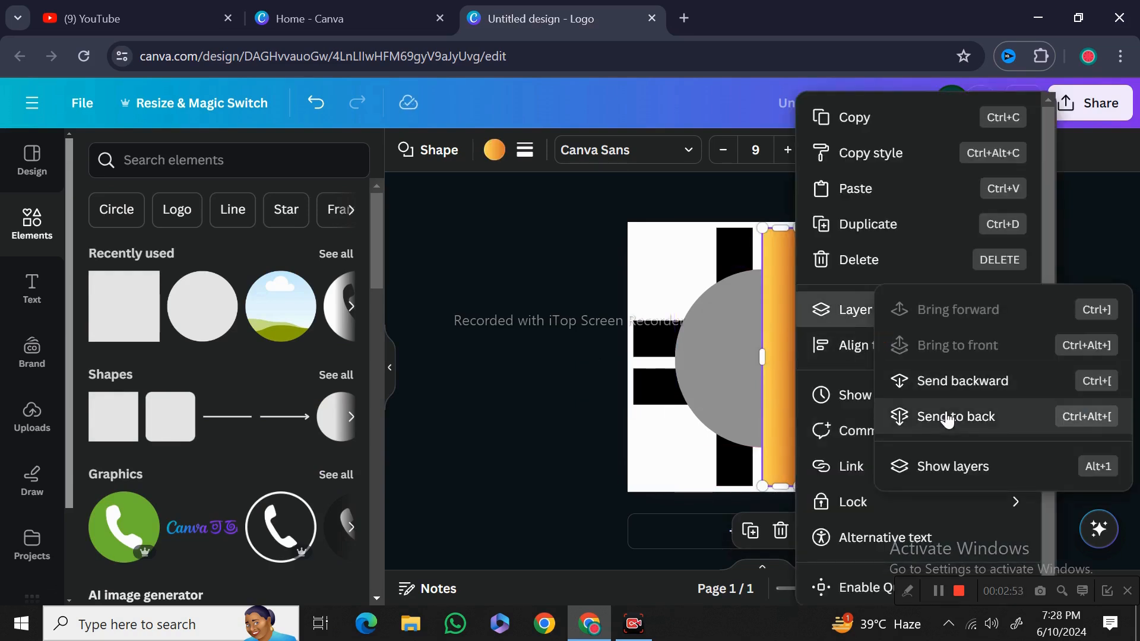
left_click(928, 415)
Fill the lower horizontal bar with the yellow-to-orange gradient
left_click(874, 377)
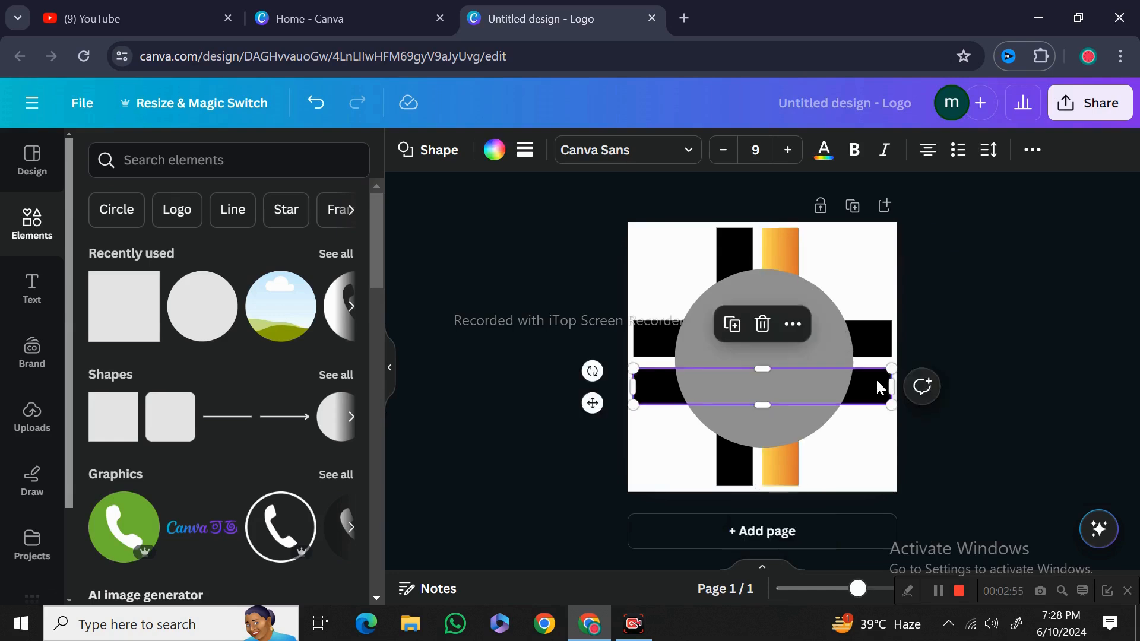
left_click(496, 153)
left_click(340, 258)
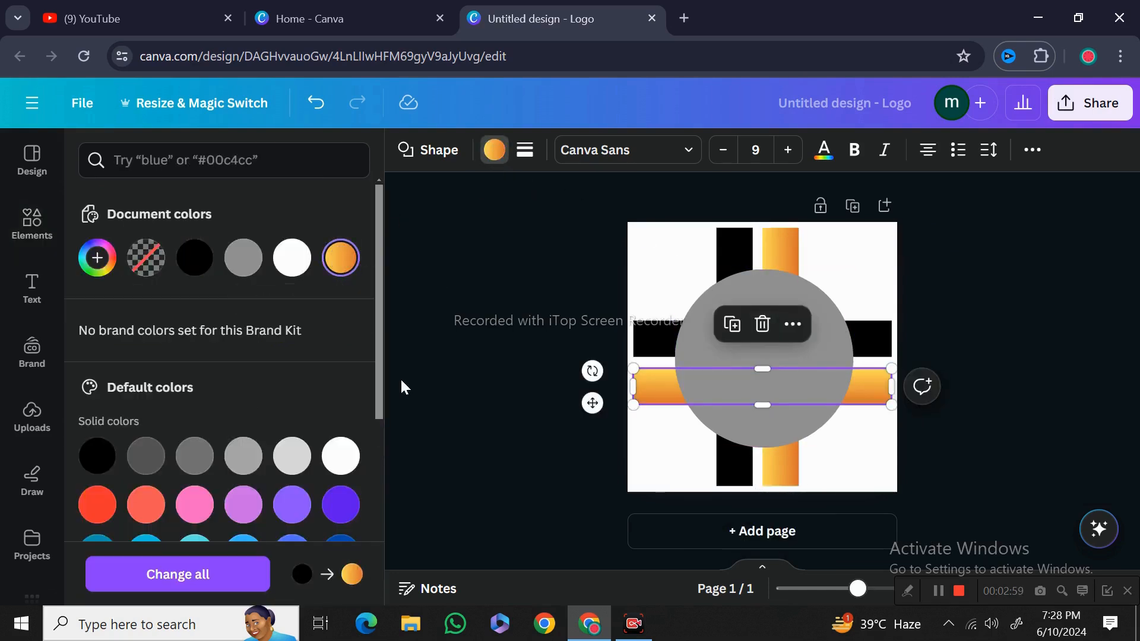
left_click(457, 378)
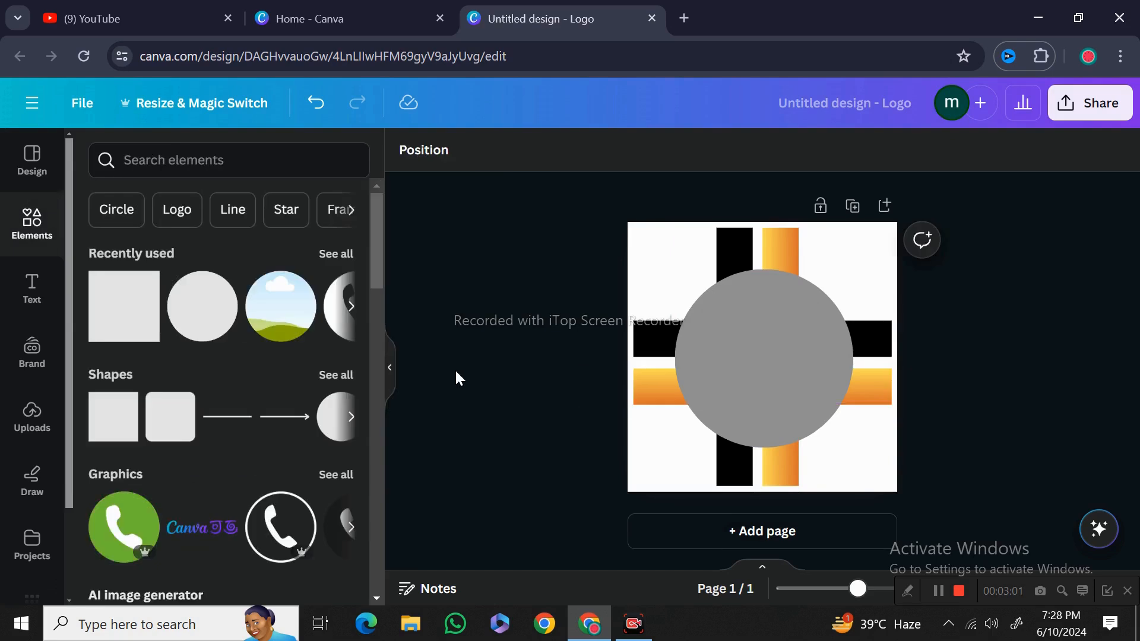
Add a circle at the centre of the design and fill it black
left_click(212, 321)
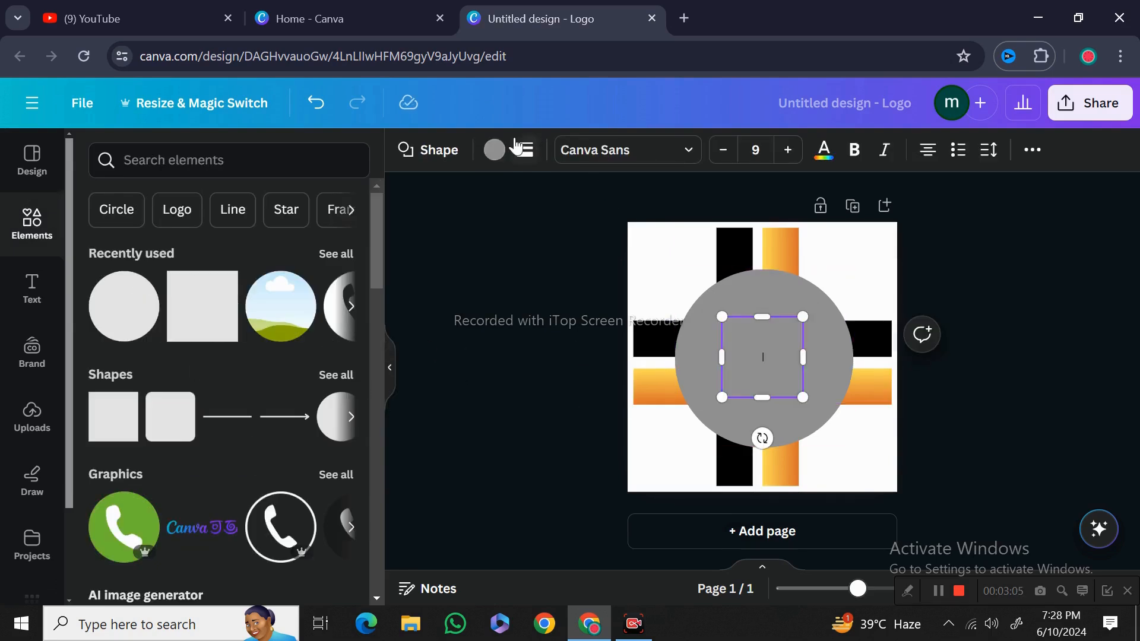
left_click(490, 151)
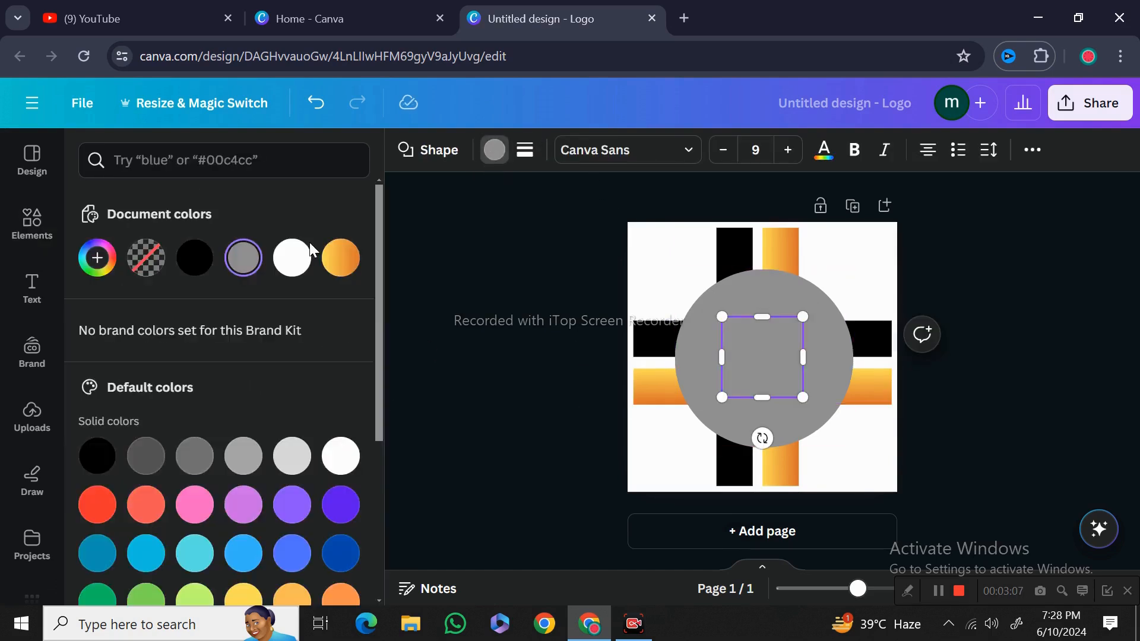
left_click(210, 271)
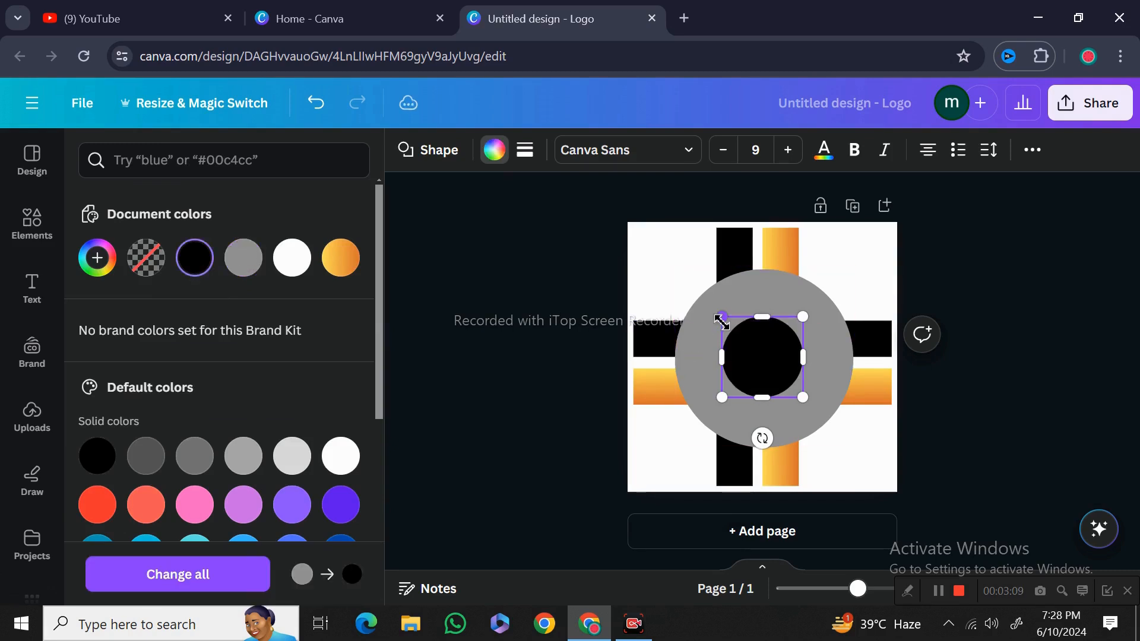
Enlarge the black circle to nearly fill the gray circle, leaving a thin gray ring around it
left_click_drag(721, 318, 679, 298)
left_click_drag(806, 401, 839, 434)
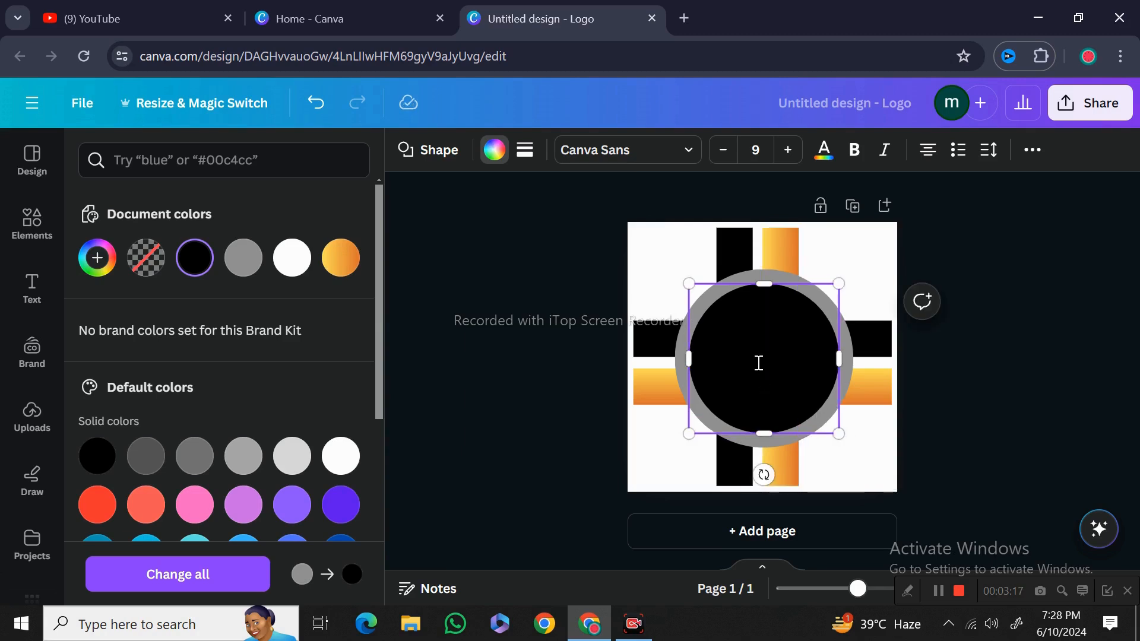
left_click(541, 359)
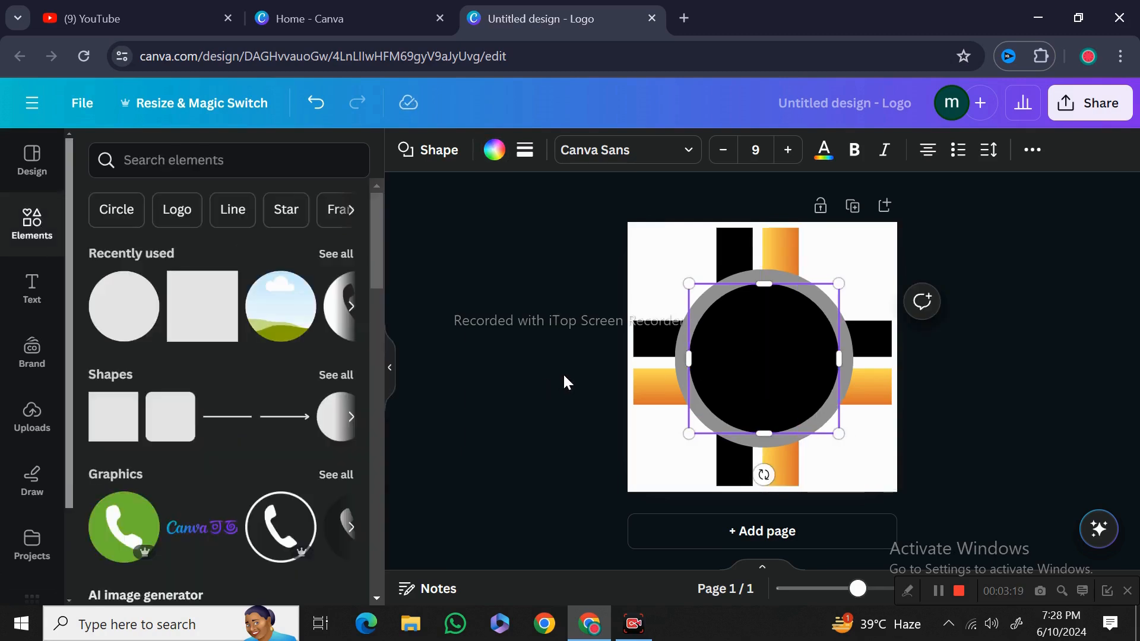
left_click(563, 373)
left_click(746, 365)
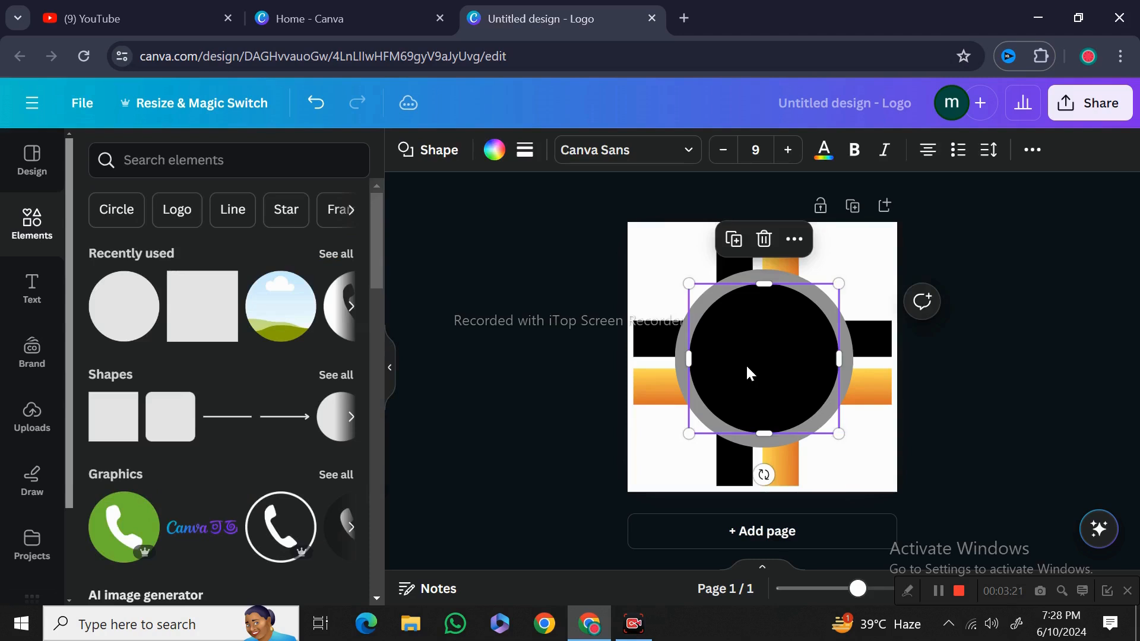
left_click(469, 431)
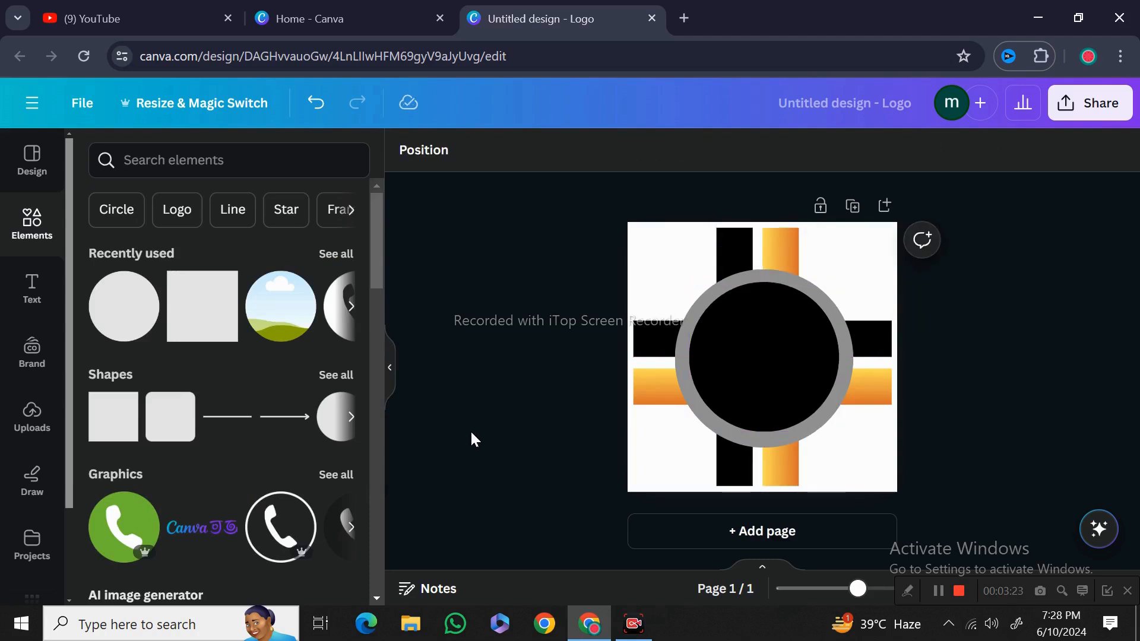
Add a heading with the owner's name in capitals and shrink it to fit across the black circle
left_click(33, 291)
left_click(231, 323)
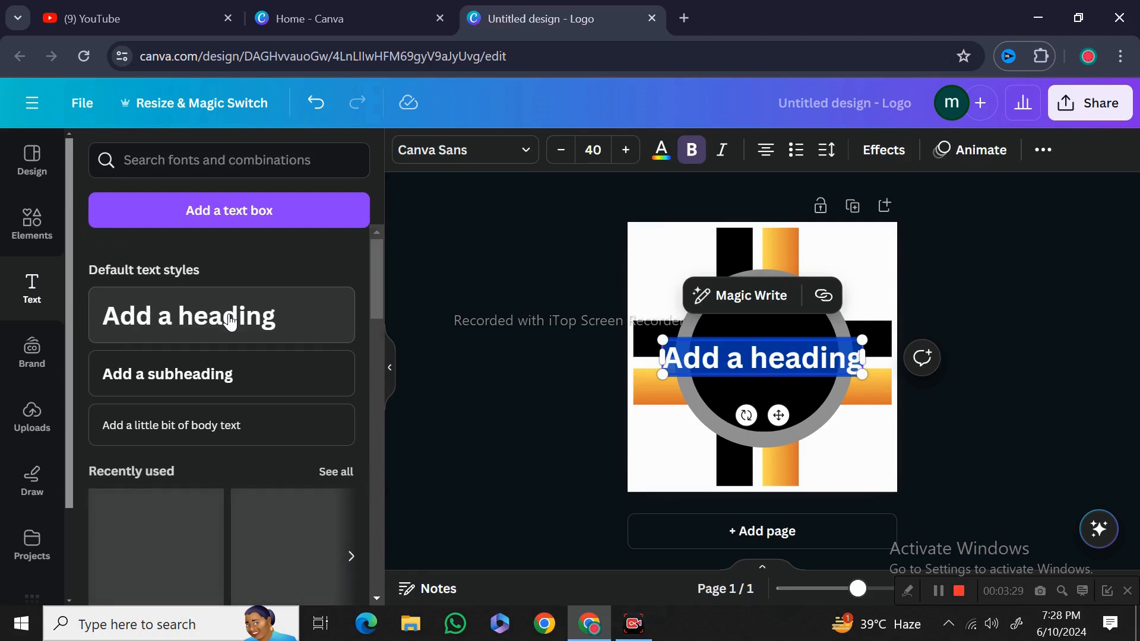
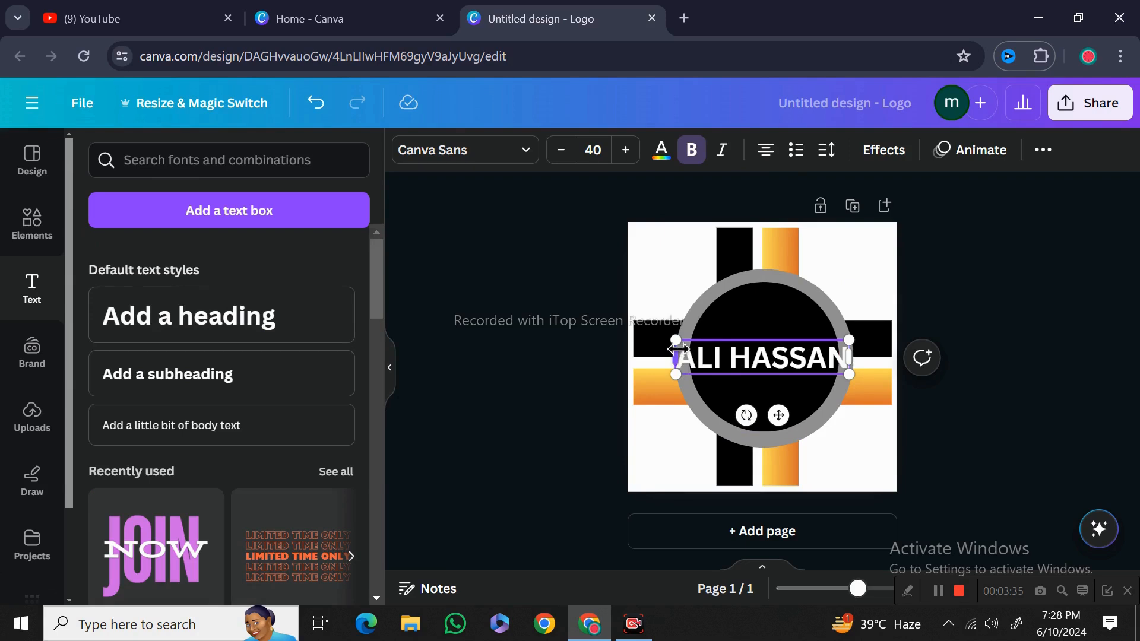
left_click_drag(677, 349, 717, 354)
mouse_move(790, 418)
left_mouse_down()
mouse_move(781, 401)
mouse_move(784, 412)
left_mouse_up()
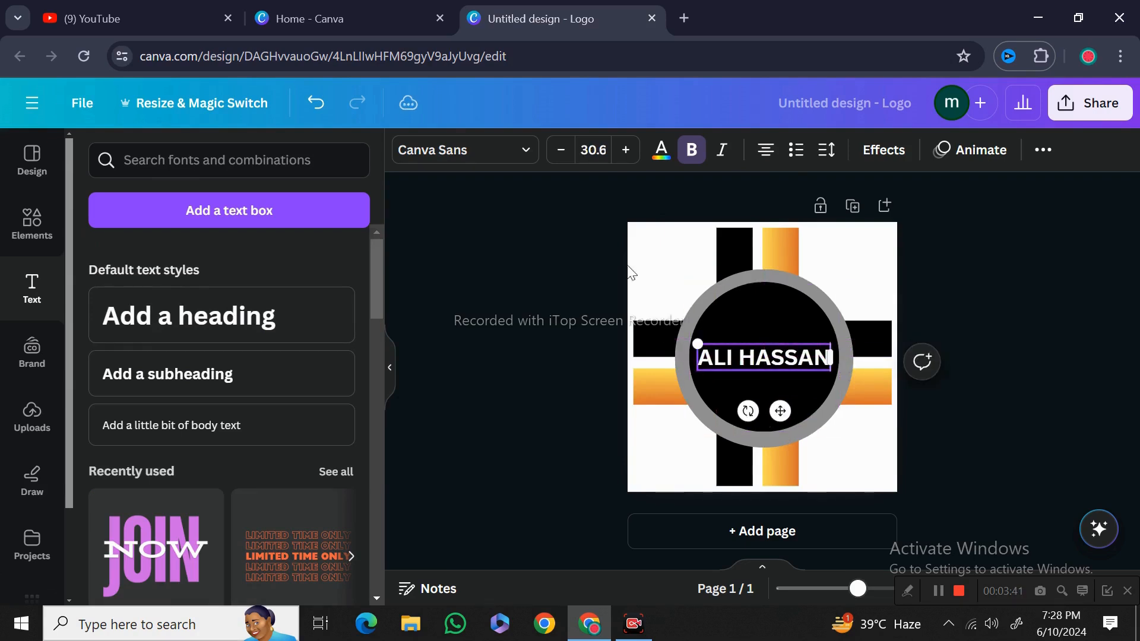
Change the name heading's font to Archivo Black
left_click(526, 152)
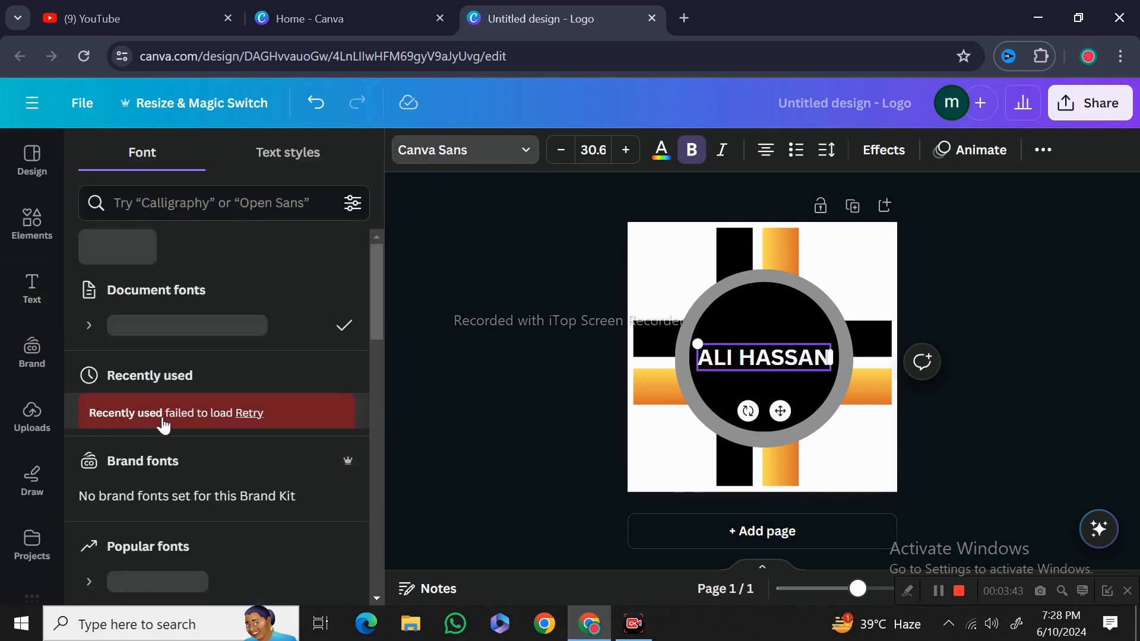
scroll(165, 425, "down", 6)
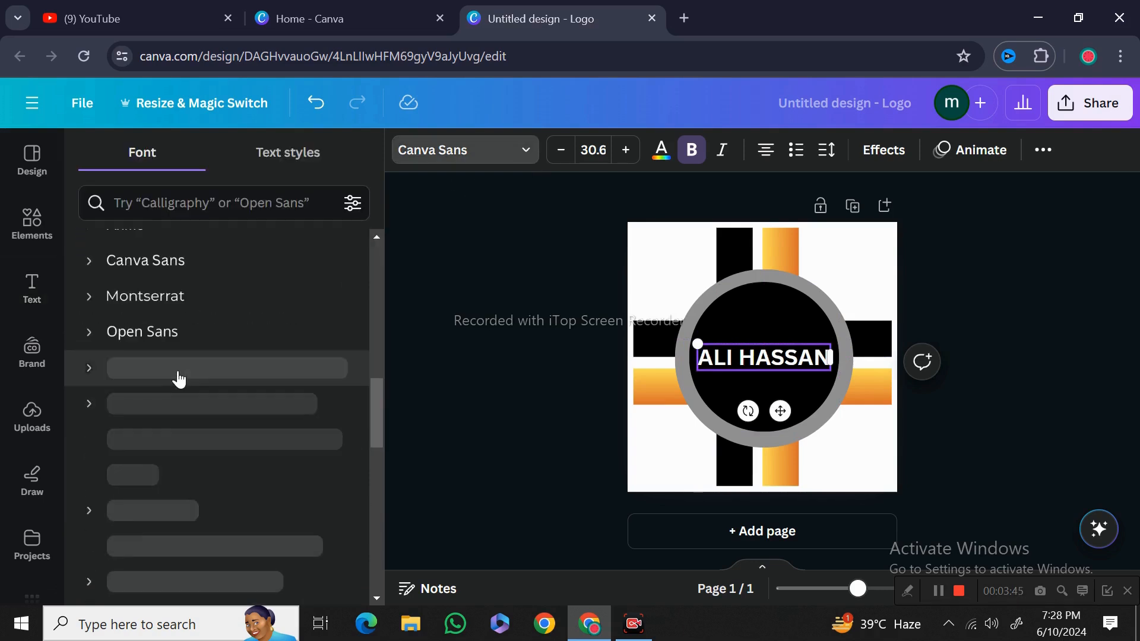
scroll(178, 378, "down", 2)
scroll(210, 307, "down", 3)
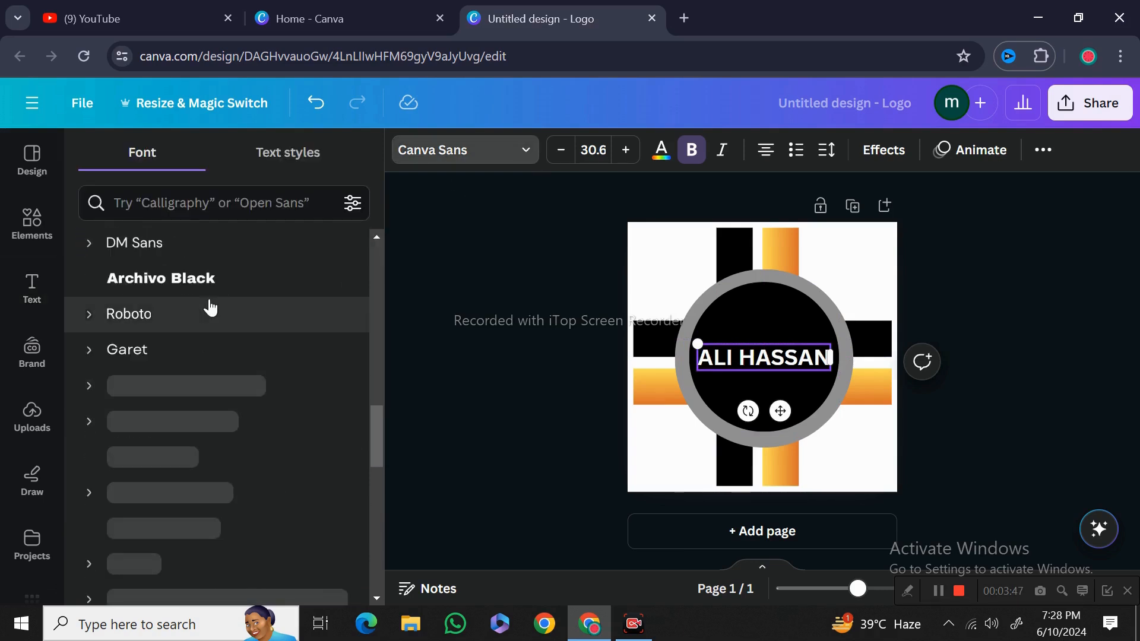
left_click(210, 289)
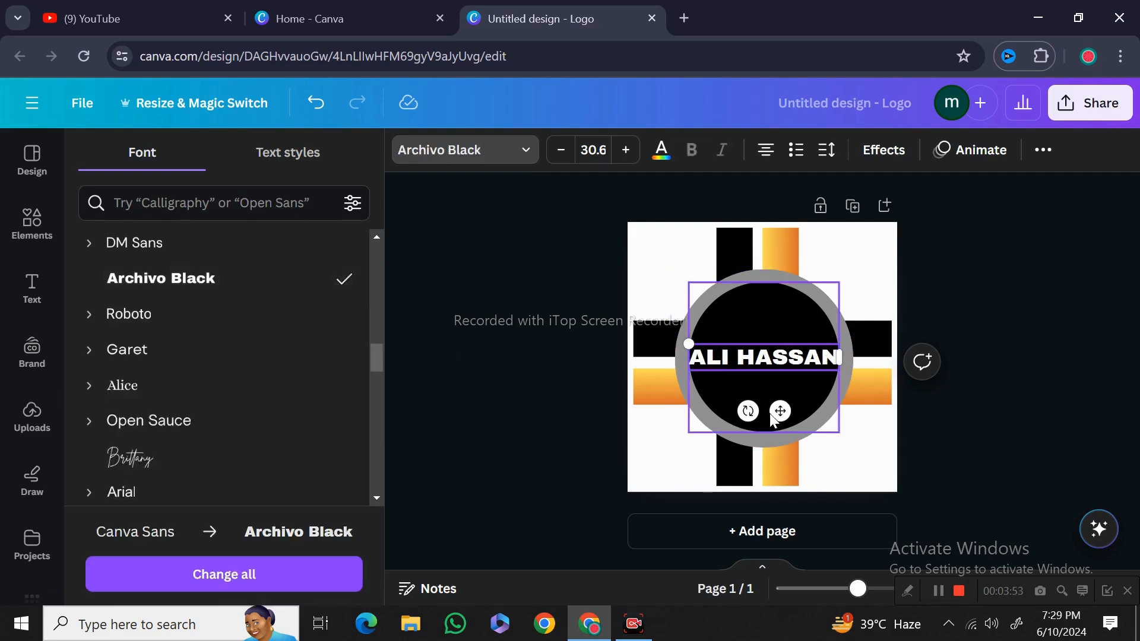
left_click(607, 437)
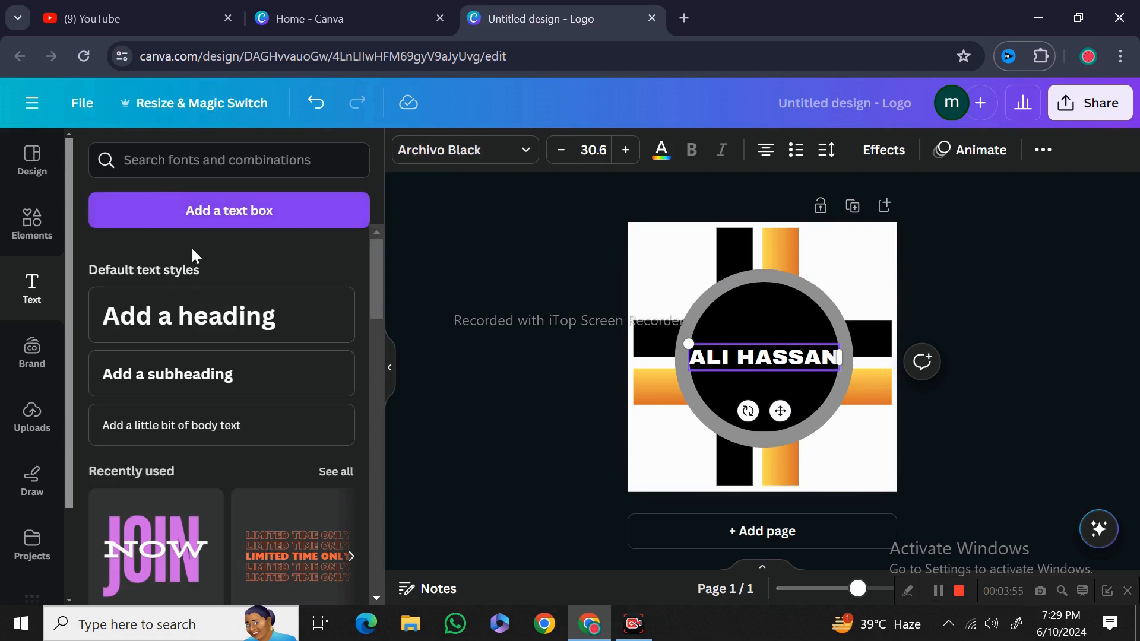
Add a second heading reading GRAPHICS below the name and reduce its font size to 31
left_click(279, 317)
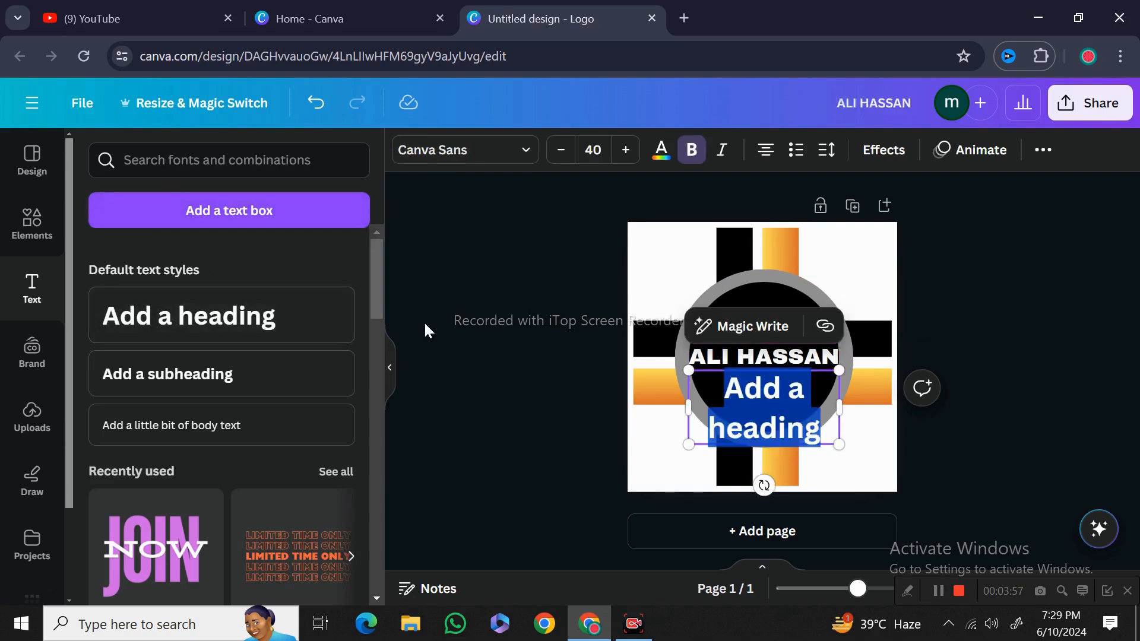
key("BackSpace")
type("G")
type("P")
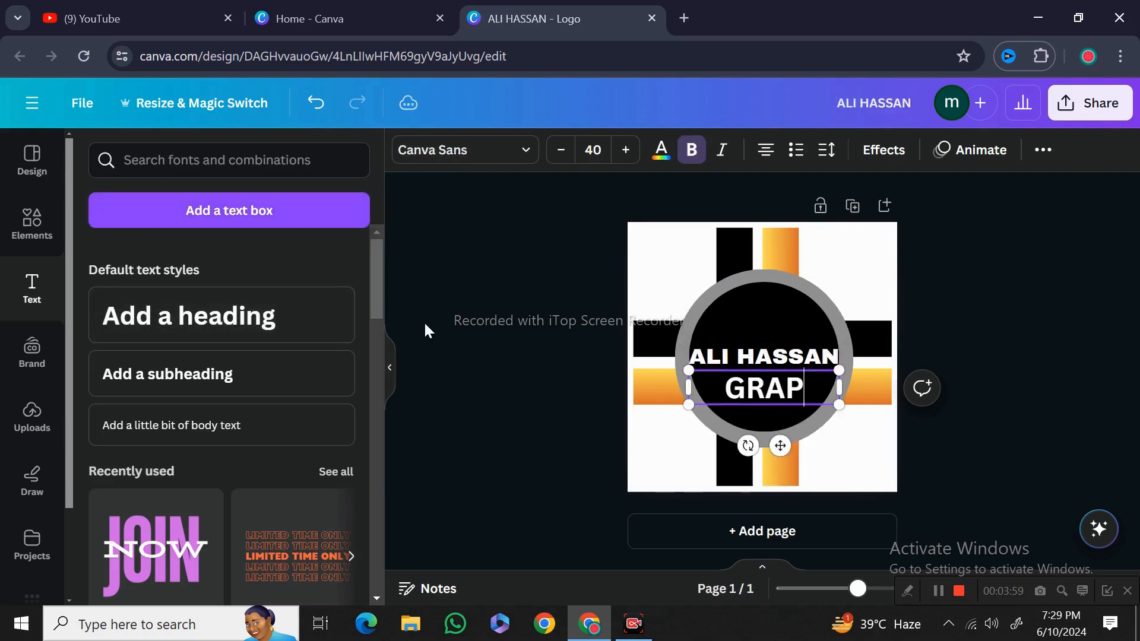
type("HICS")
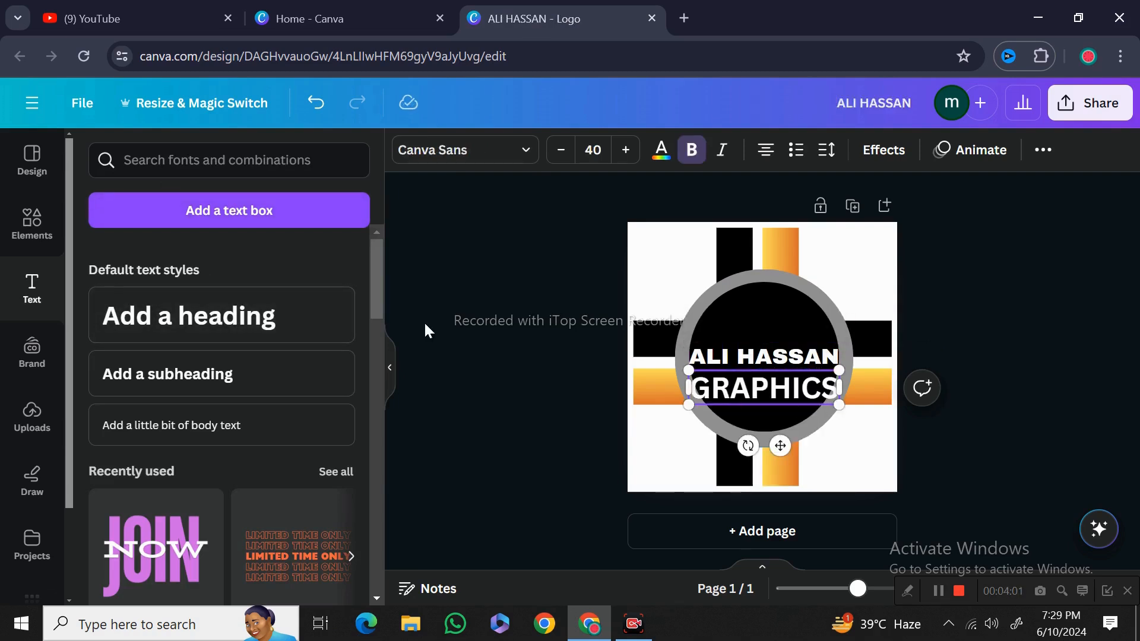
left_click(561, 150)
left_click(561, 150)
left_click(561, 150)
left_click(561, 149)
left_click(561, 149)
left_click(561, 150)
left_click(561, 150)
left_click(561, 150)
left_click(561, 150)
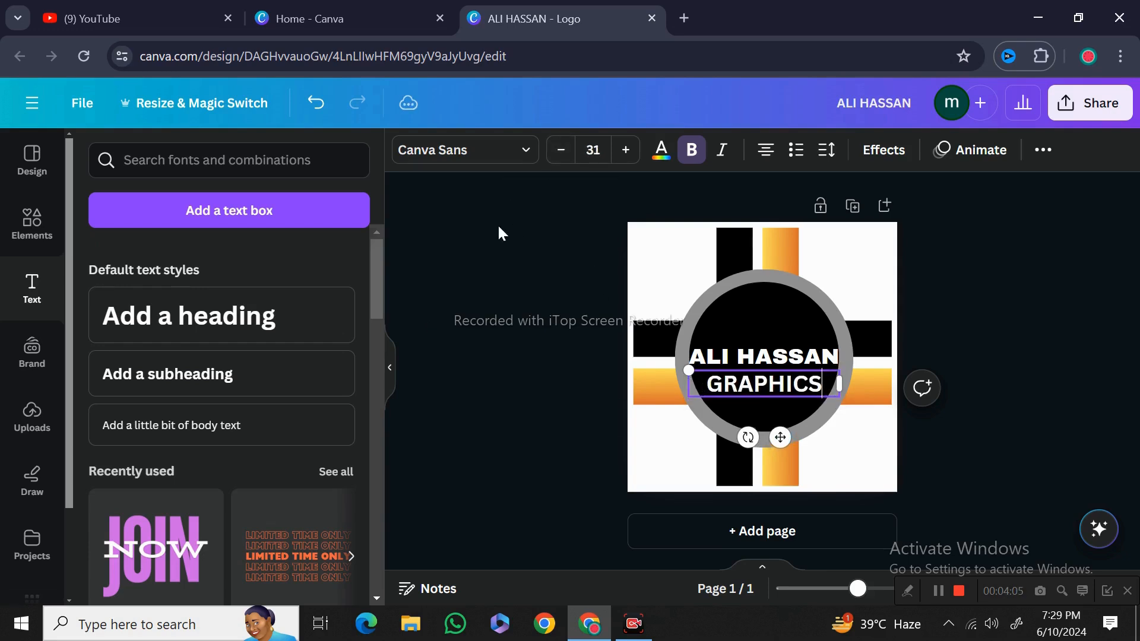
Change the GRAPHICS text's font to Gagalin and nudge it into place below the name
left_click(525, 159)
scroll(175, 415, "down", 2)
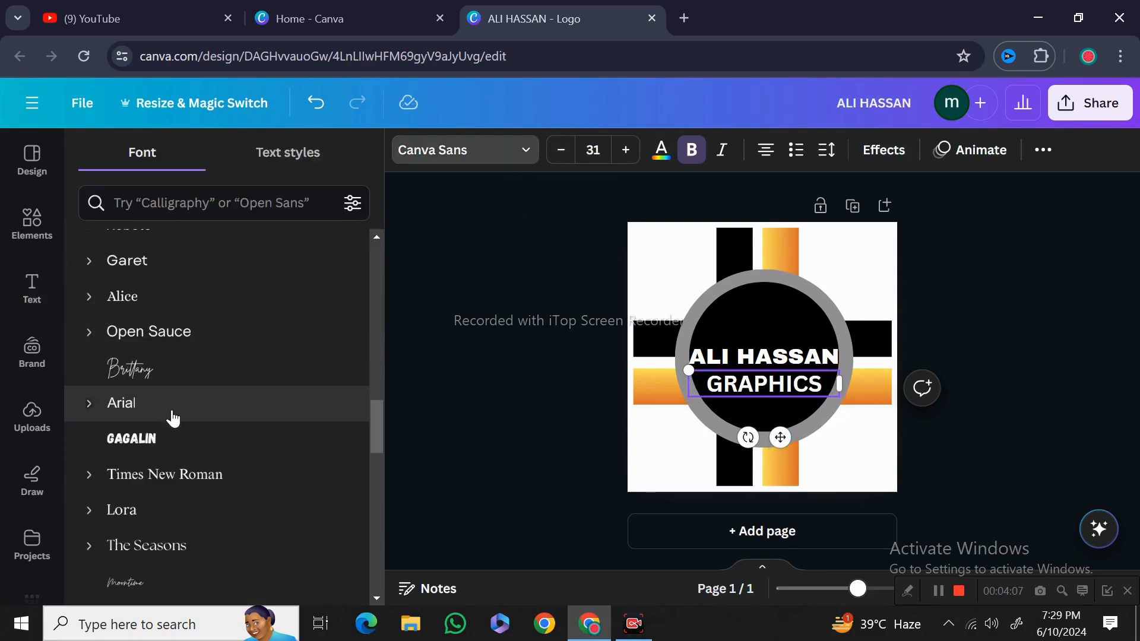
left_click(166, 437)
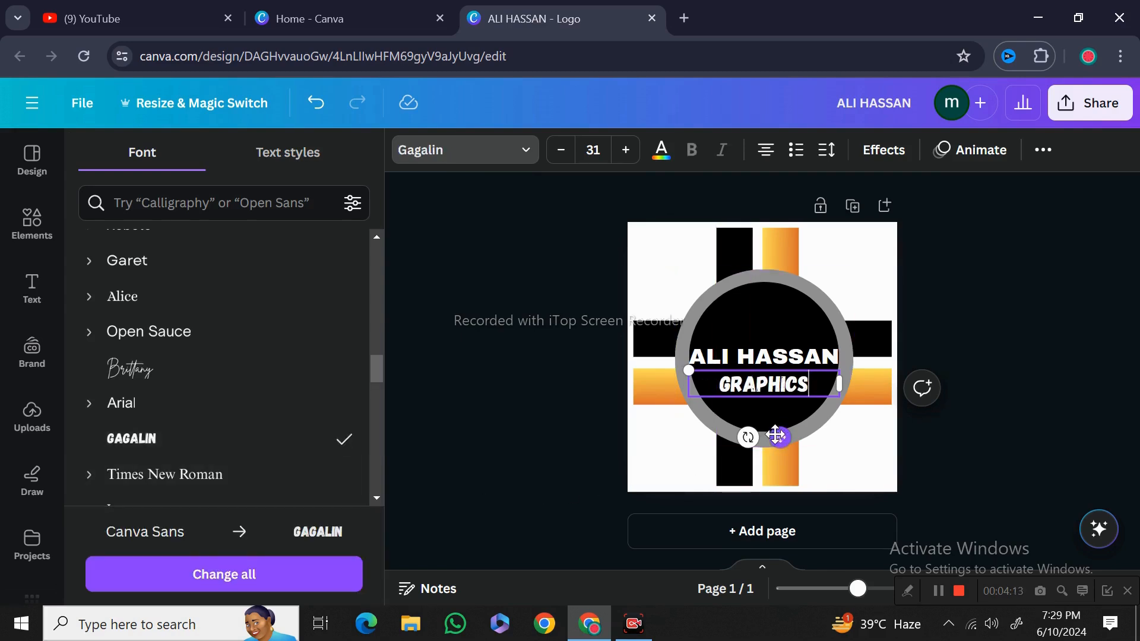
left_click_drag(776, 439, 774, 442)
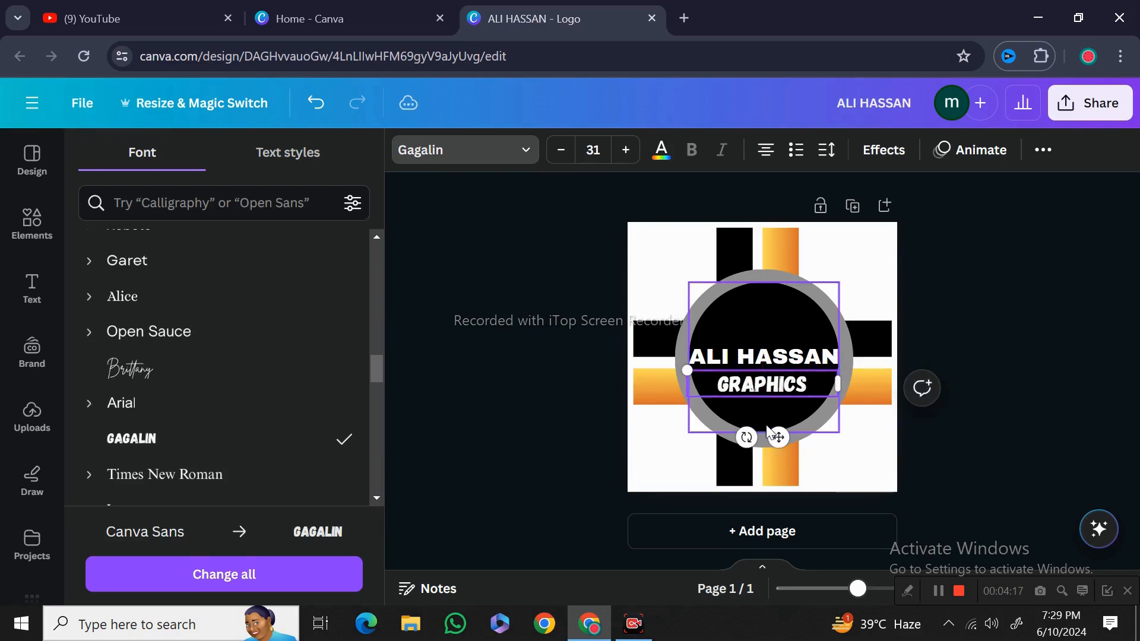
left_click(593, 455)
Reduce the name heading's font size to 27.6
left_click(719, 360)
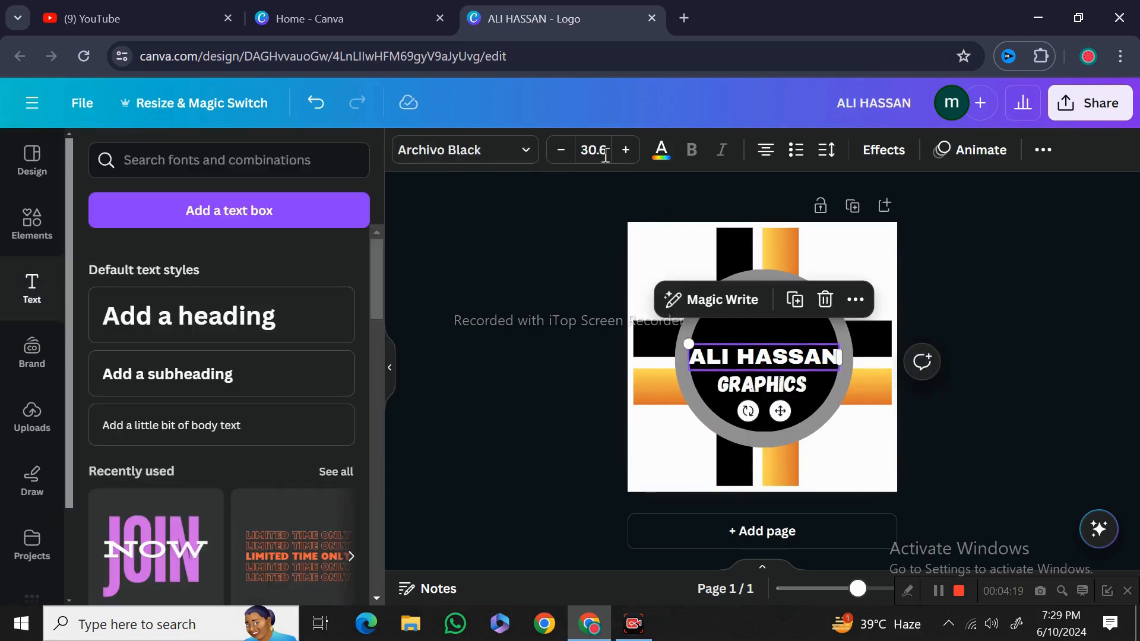
left_click(562, 152)
left_click(562, 152)
left_click(572, 156)
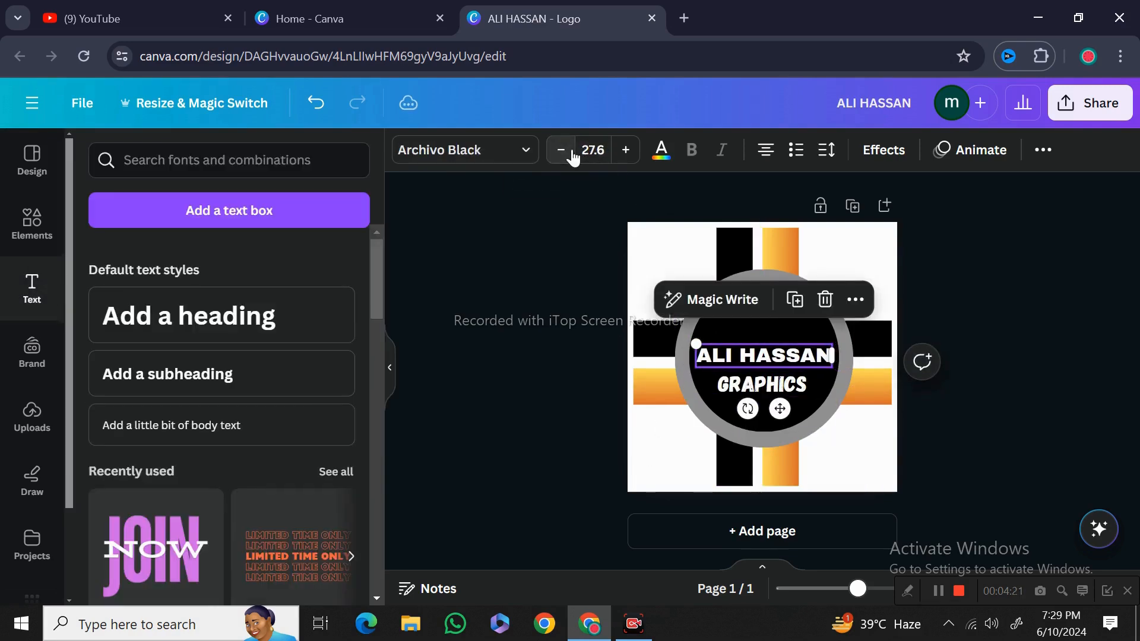
Nudge the name heading sideways and return it to its centred position in the circle
left_click_drag(783, 411, 786, 418)
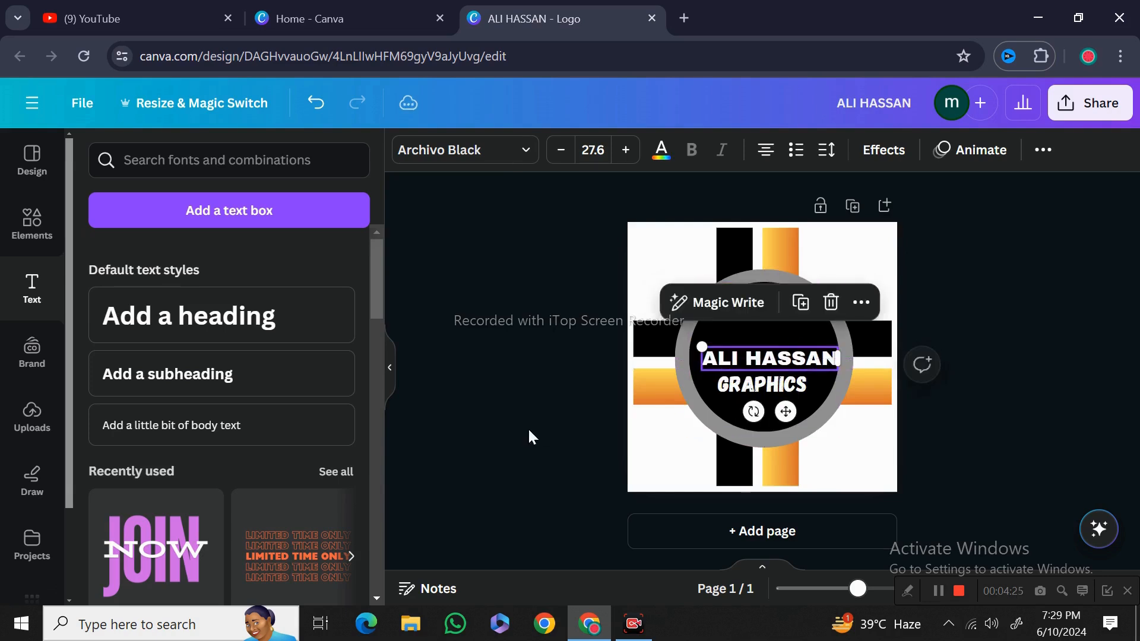
left_click(451, 434)
left_click(731, 354)
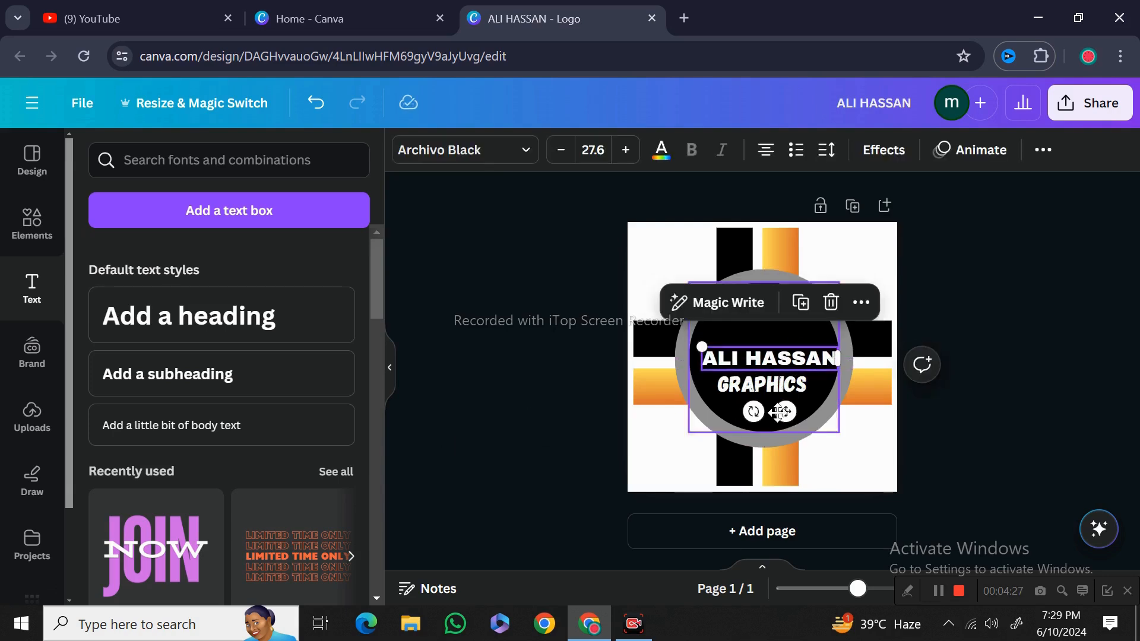
left_click_drag(776, 412, 772, 413)
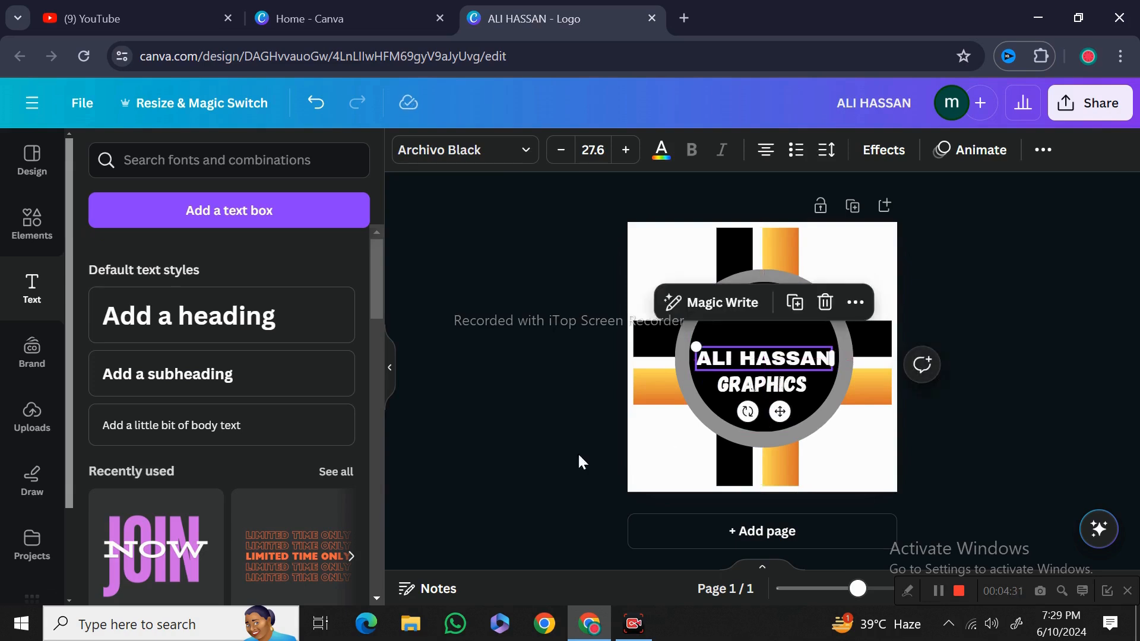
left_click(498, 461)
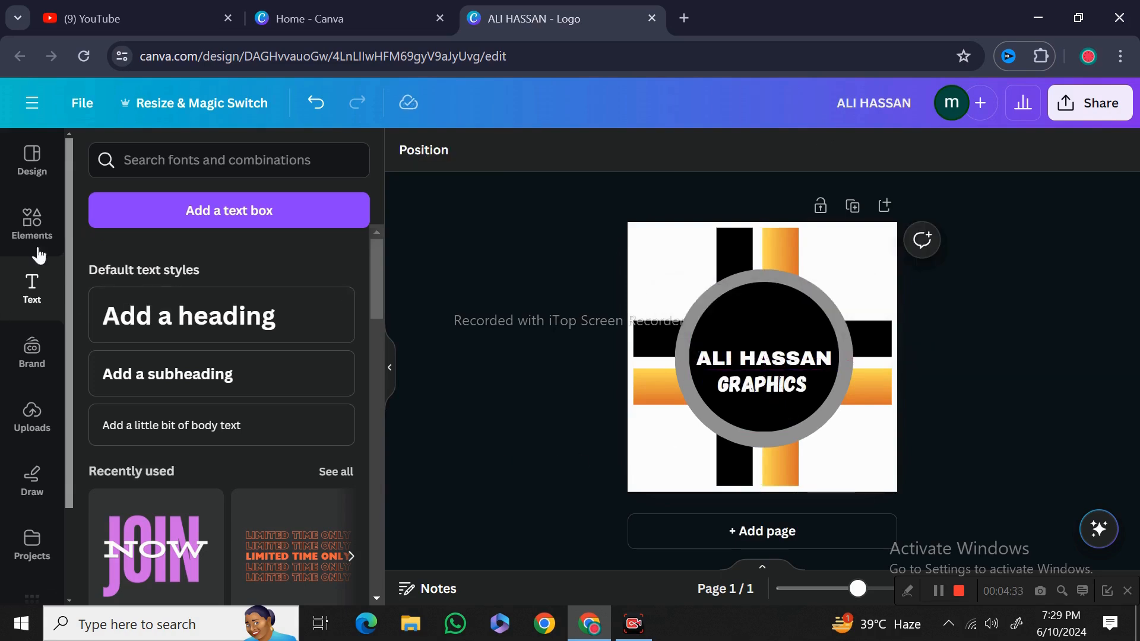
Browse the shapes and graphics collections for a suitable element to add to the logo
left_click(33, 227)
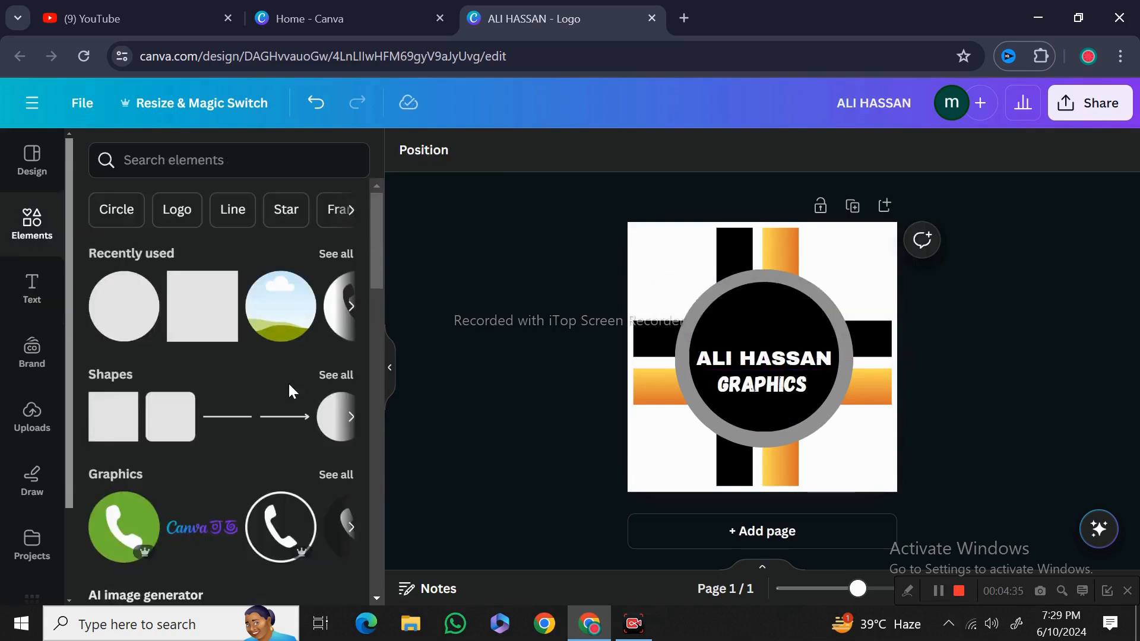
left_click(334, 380)
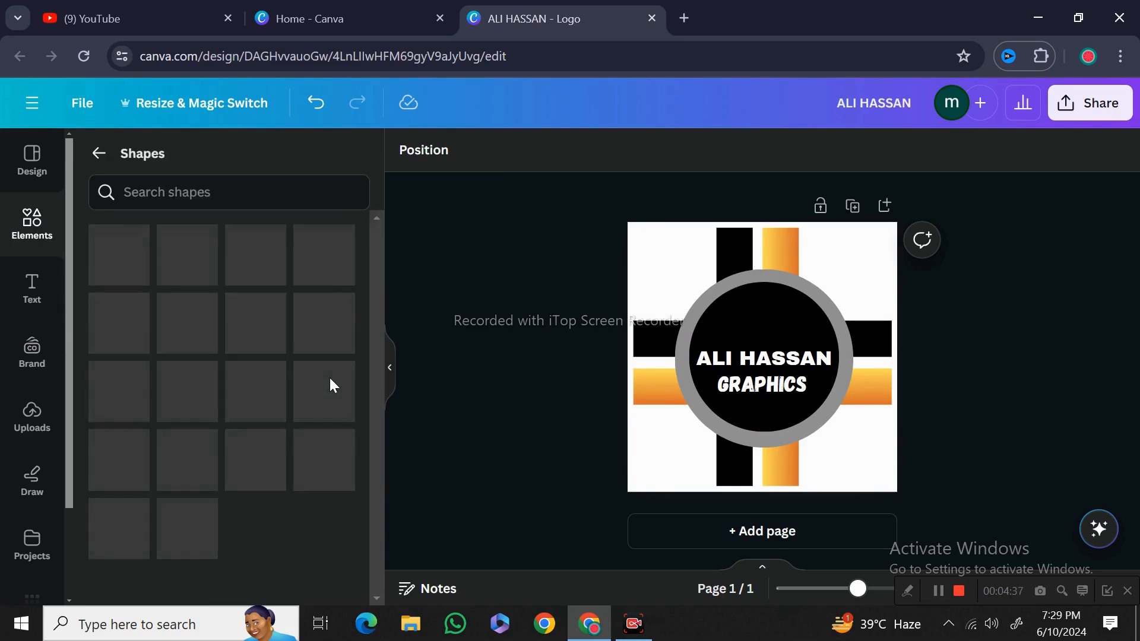
scroll(323, 378, "down", 3)
scroll(323, 378, "up", 3)
scroll(325, 386, "down", 7)
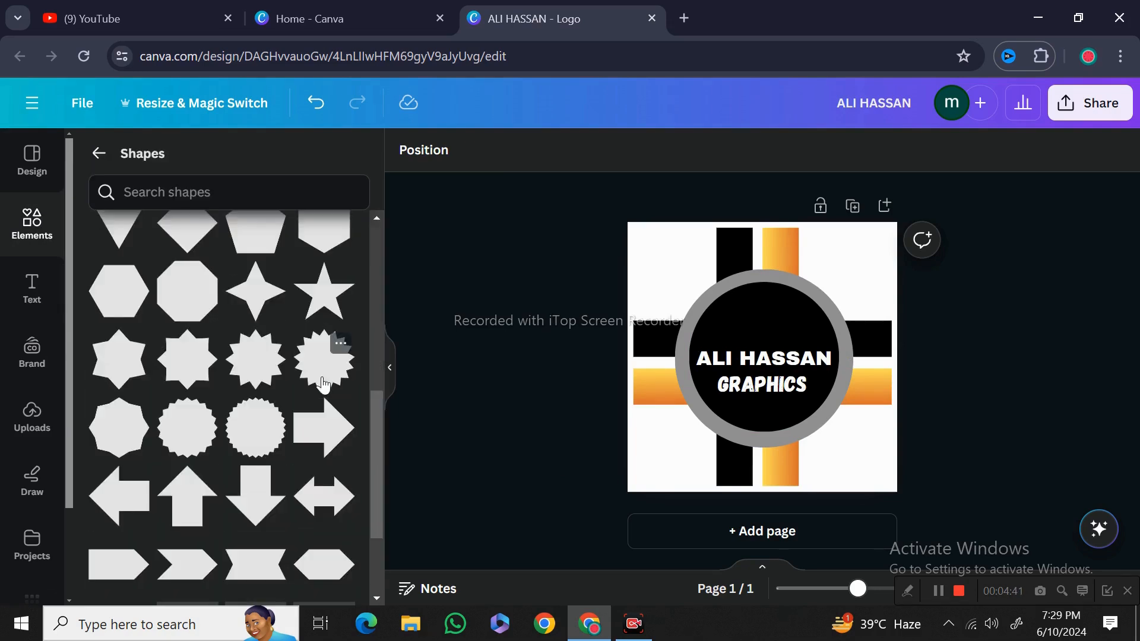
scroll(324, 387, "down", 6)
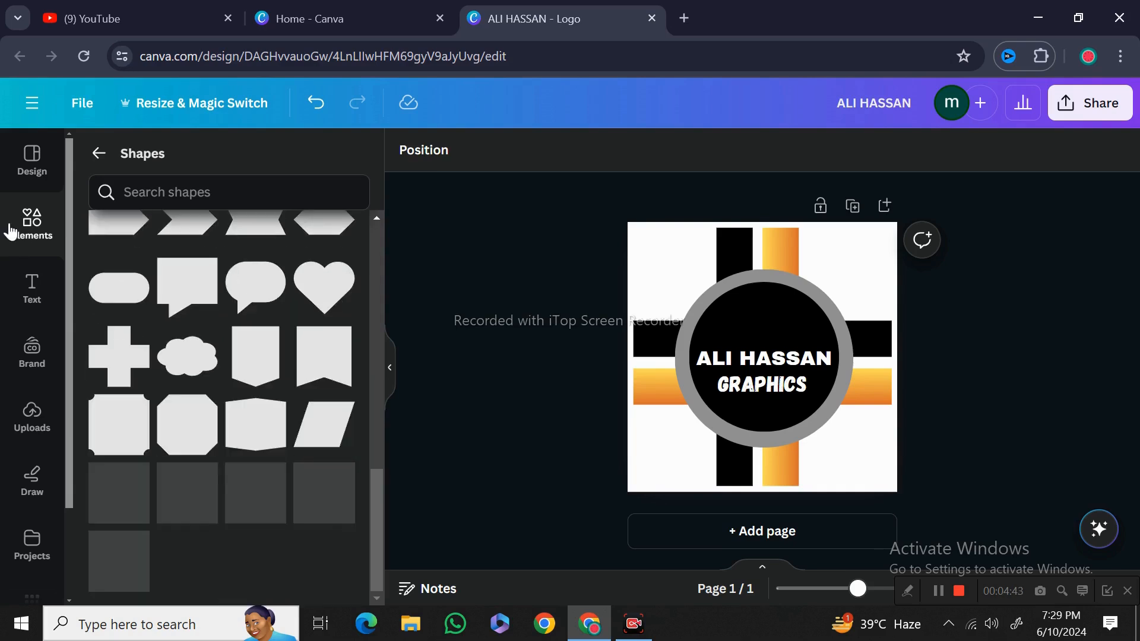
left_click(12, 230)
scroll(164, 307, "down", 2)
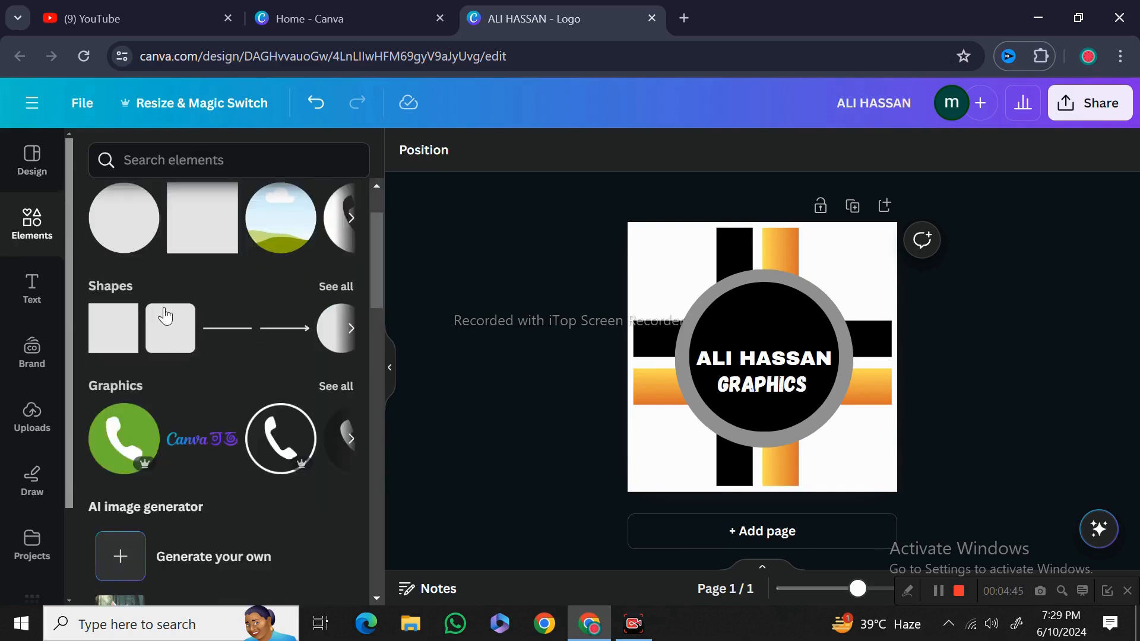
left_click(328, 389)
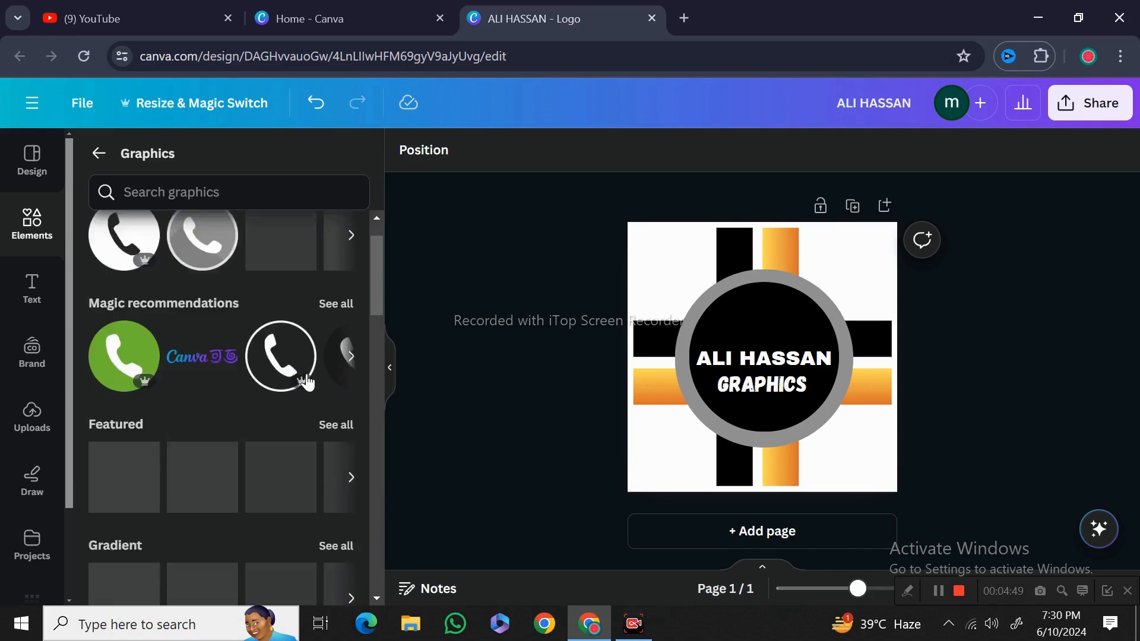
scroll(220, 324, "down", 2)
scroll(220, 324, "down", 7)
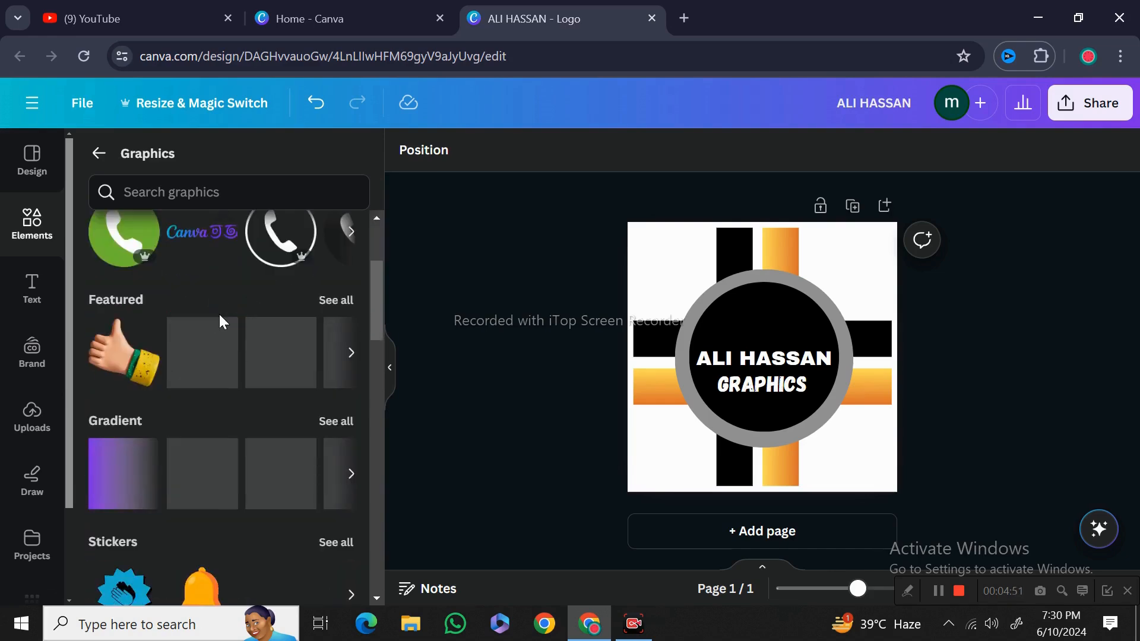
scroll(219, 316, "down", 7)
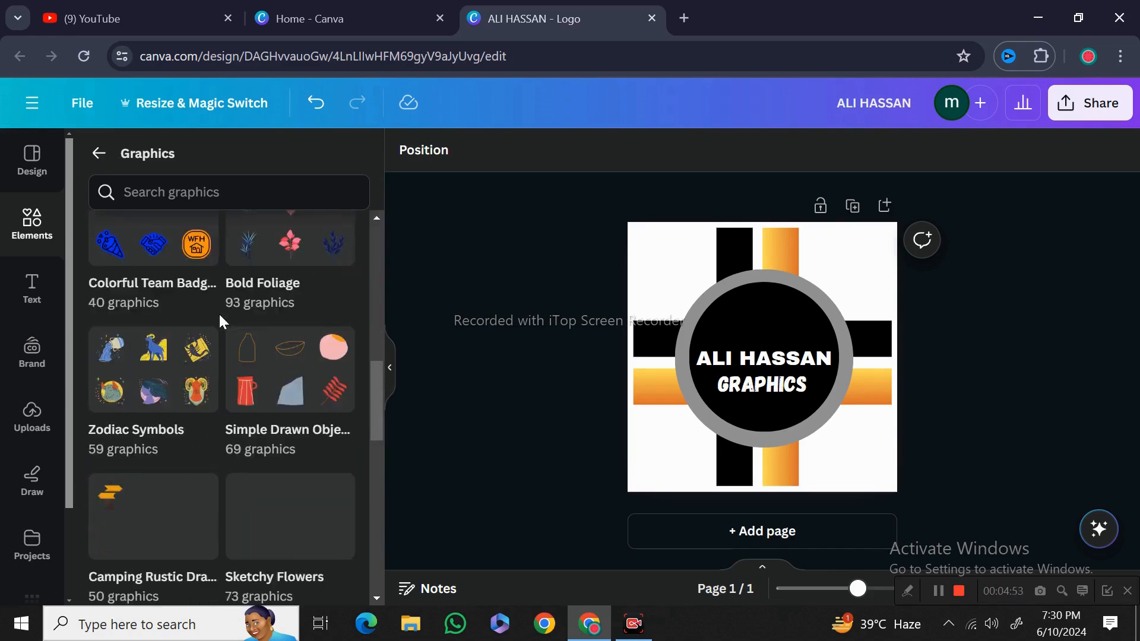
scroll(218, 313, "down", 2)
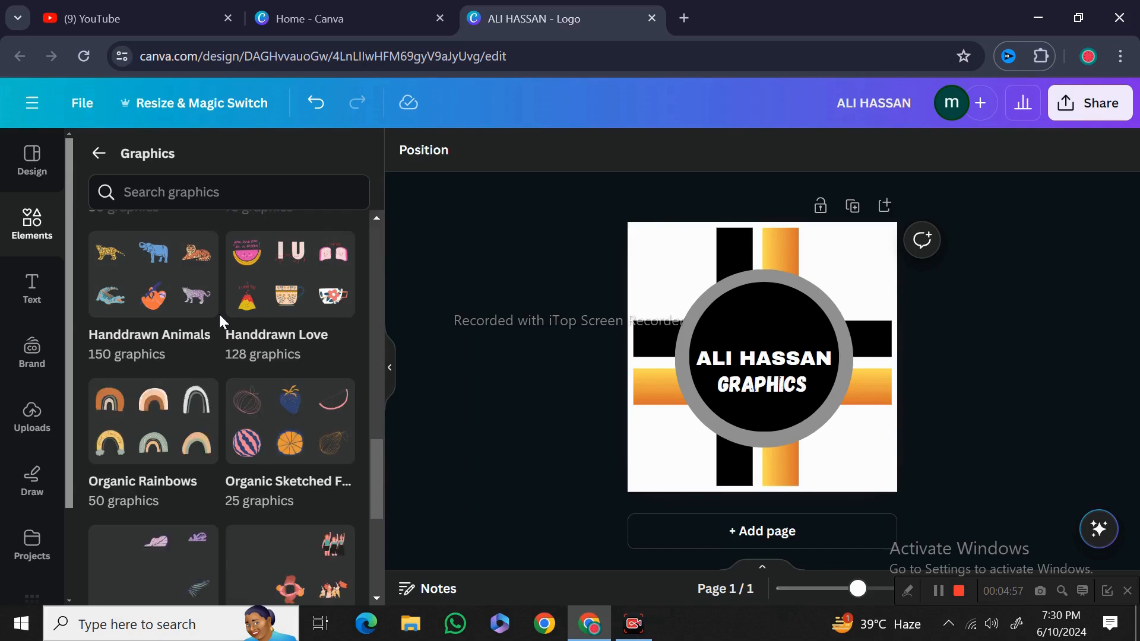
scroll(277, 345, "down", 1)
scroll(268, 338, "down", 3)
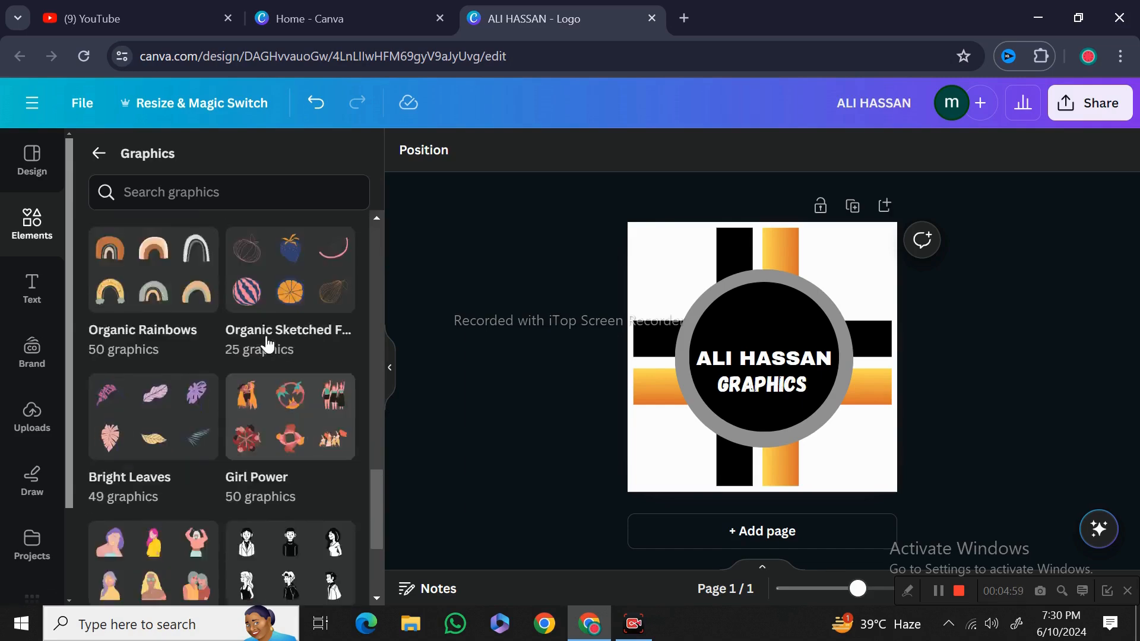
scroll(268, 337, "up", 15)
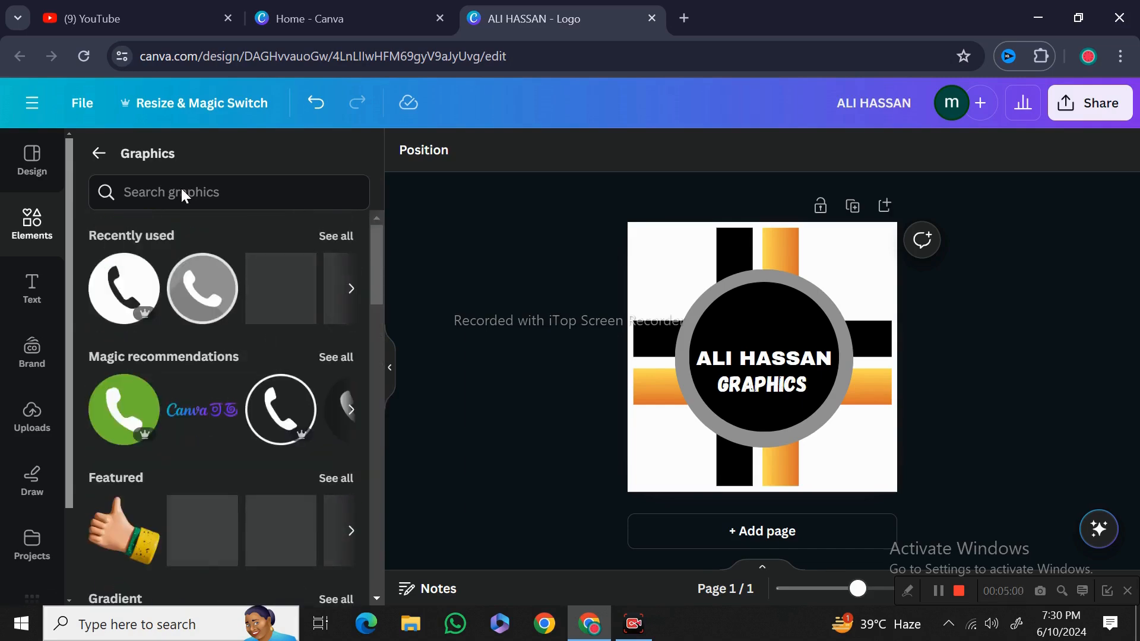
Search graphics for DESIGNER and place the colourful pen-and-pencil graphic at the top of the black circle
left_click(180, 191)
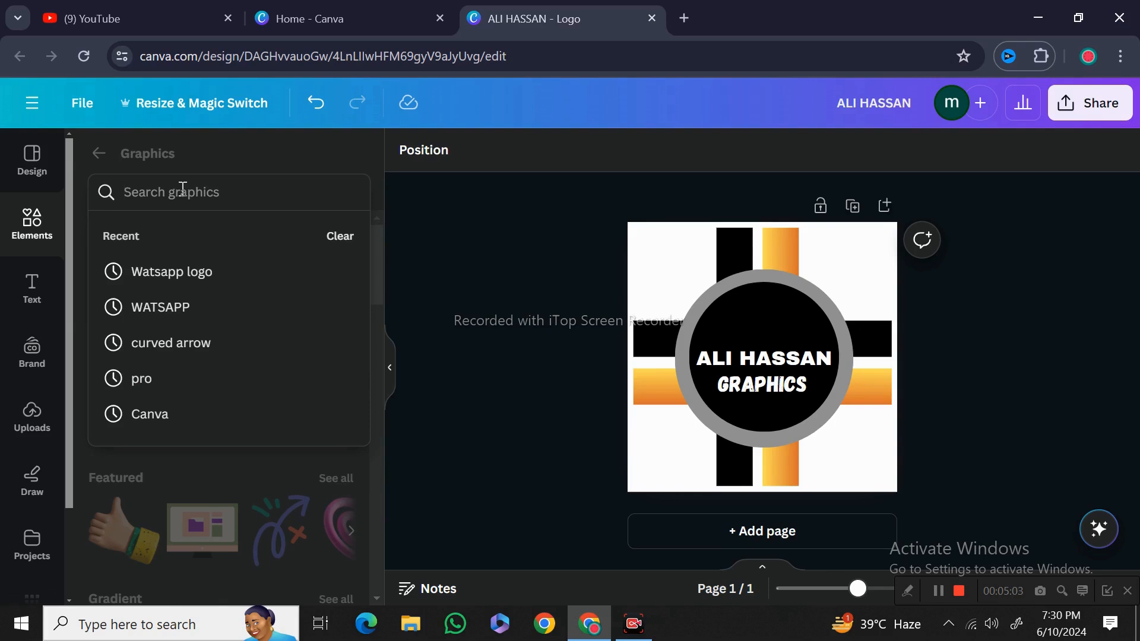
type("D")
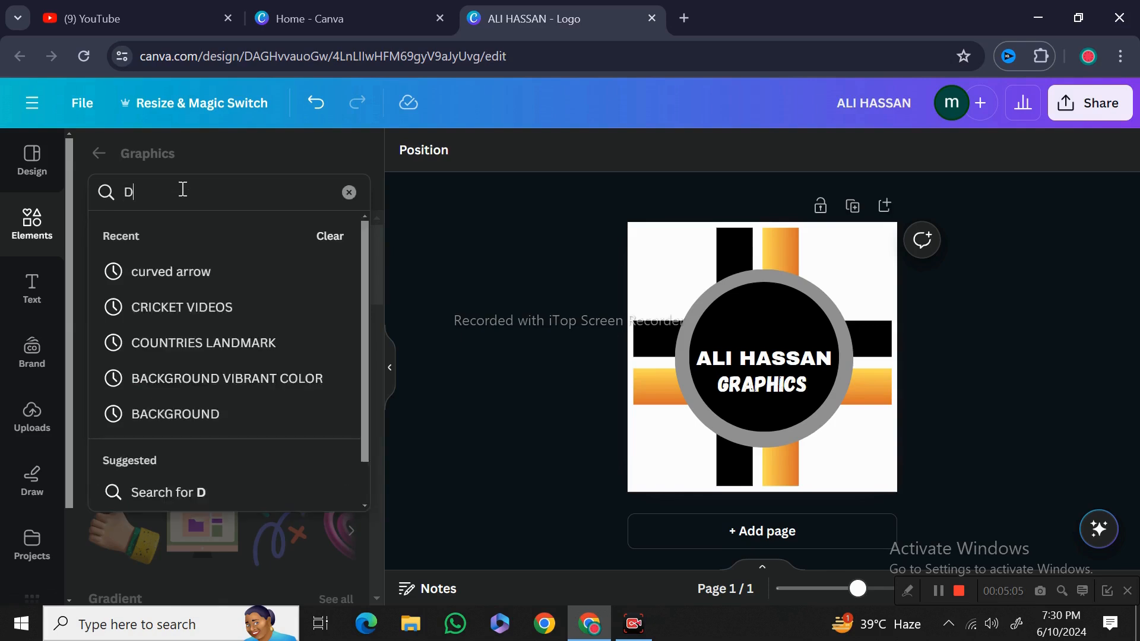
type("ESIGNER")
key("Return")
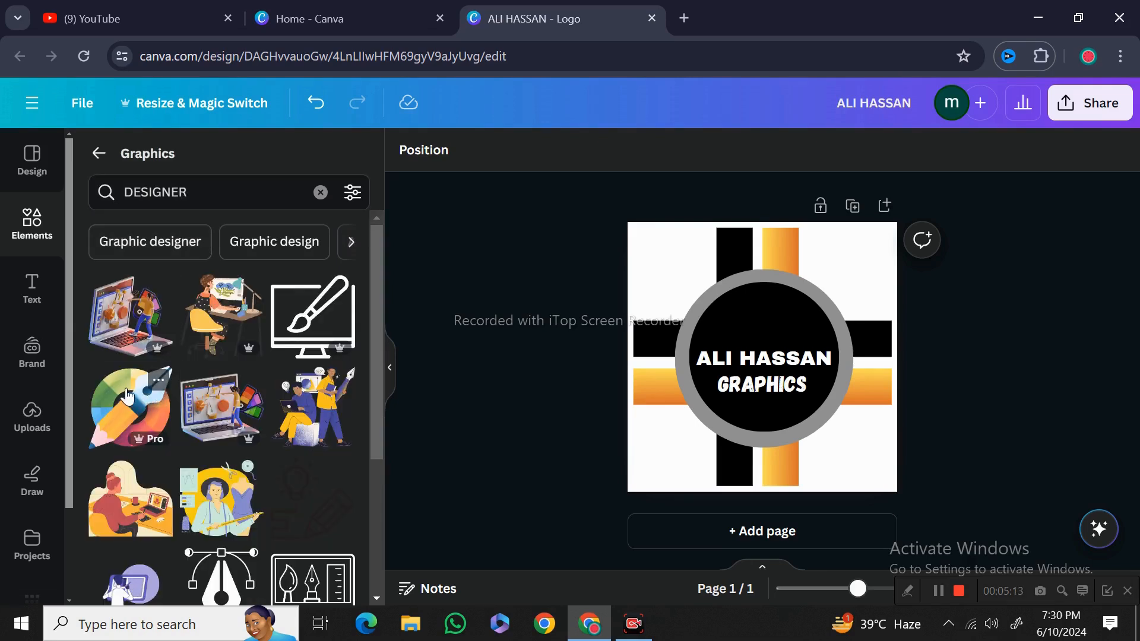
scroll(127, 395, "down", 2)
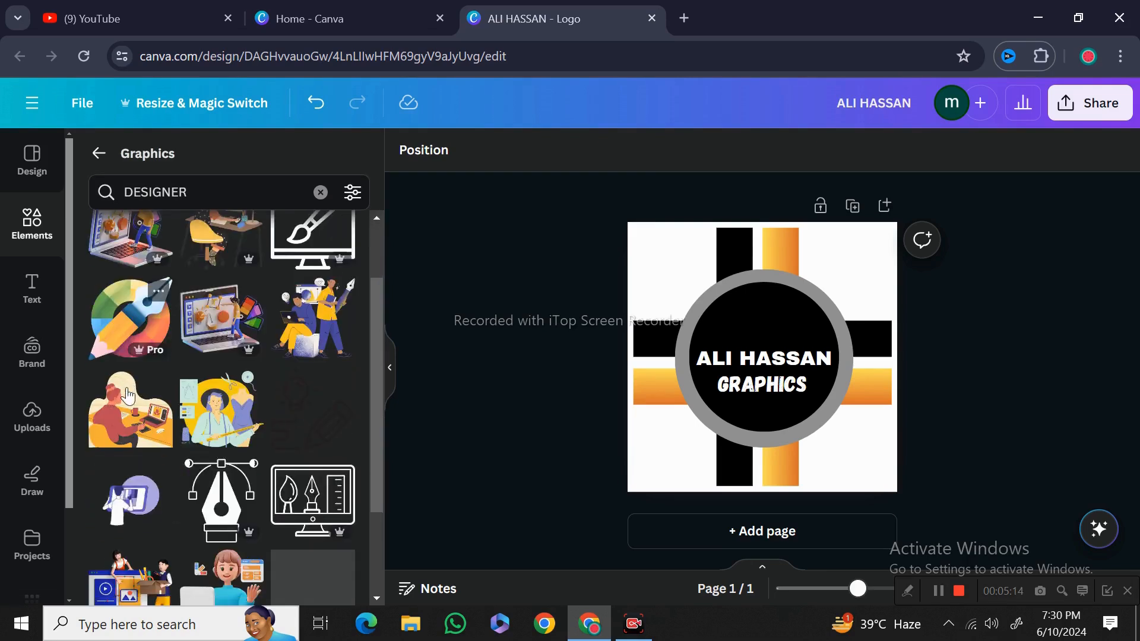
left_click(118, 345)
left_click_drag(854, 448, 752, 347)
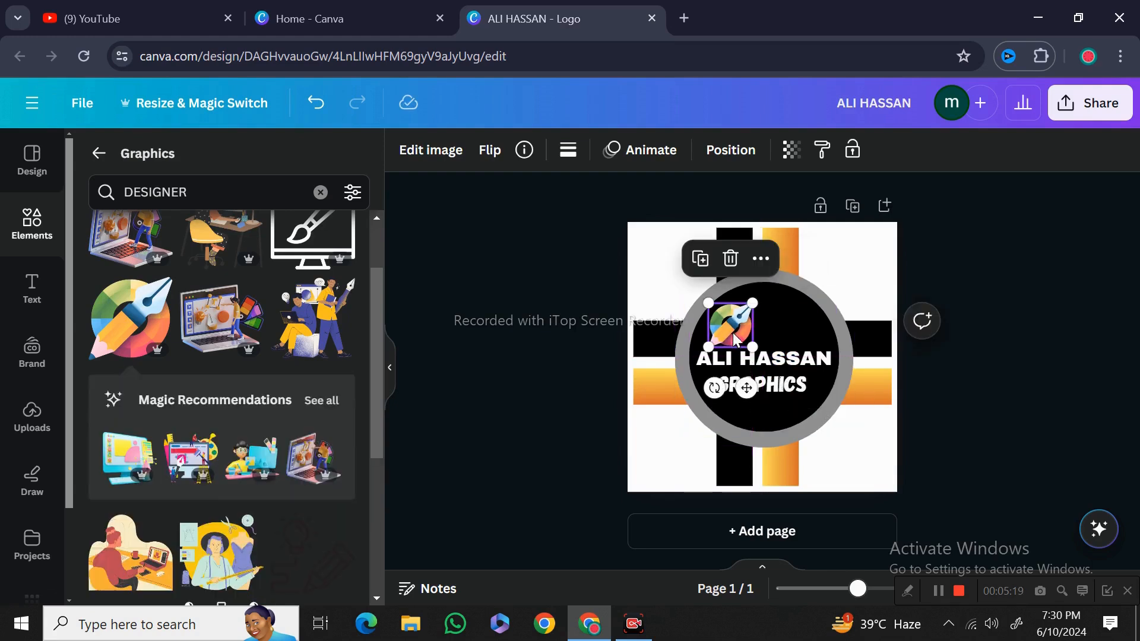
left_click_drag(747, 388, 779, 384)
left_click(488, 419)
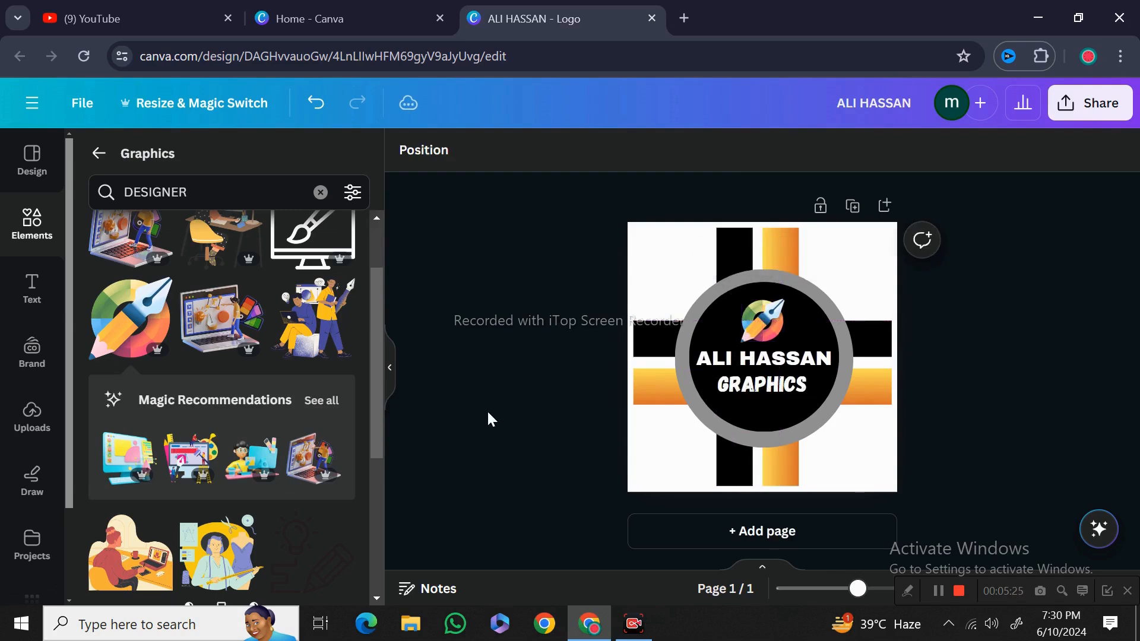
Shift the name and GRAPHICS text slightly lower inside the black circle
left_click(766, 389)
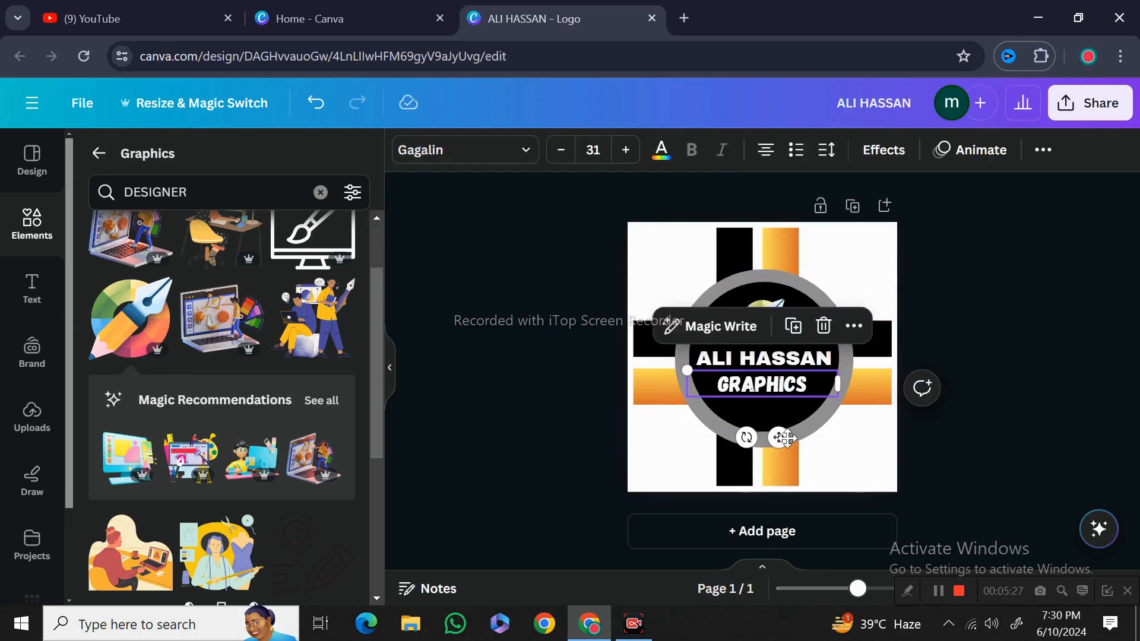
mouse_move(778, 438)
left_mouse_down()
mouse_move(787, 450)
mouse_move(779, 420)
mouse_move(782, 429)
left_mouse_up()
left_click(771, 367)
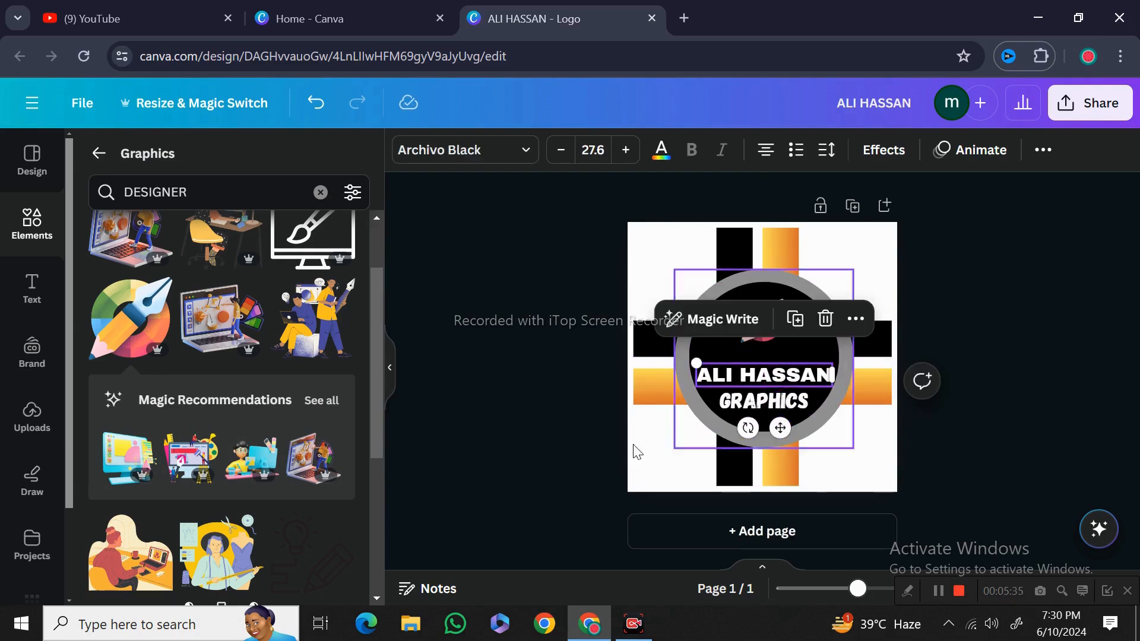
Reposition the pen-and-pencil graphic centred above the name heading
left_click(771, 330)
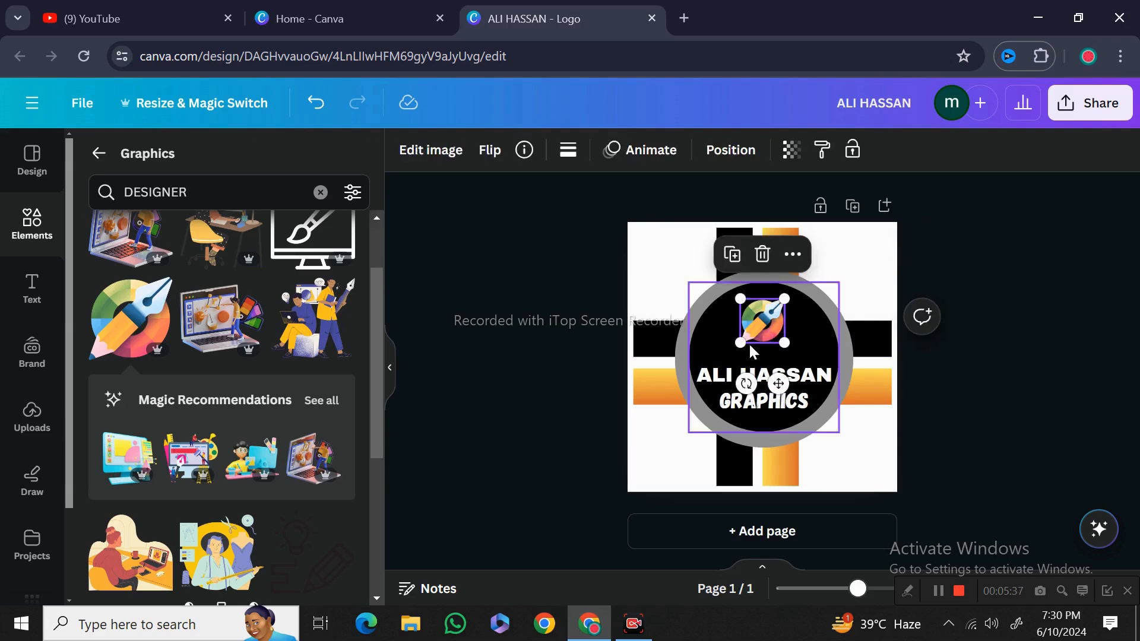
left_click_drag(740, 343, 760, 321)
left_click(757, 327)
left_click(509, 456)
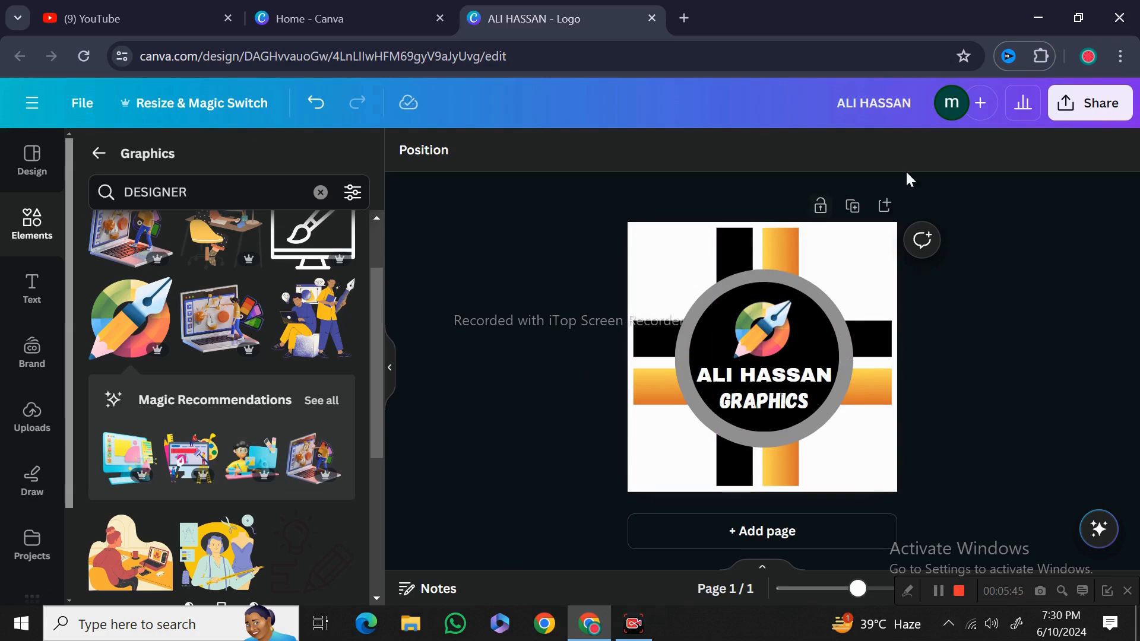
Download the finished logo as a PNG file
left_click(1098, 103)
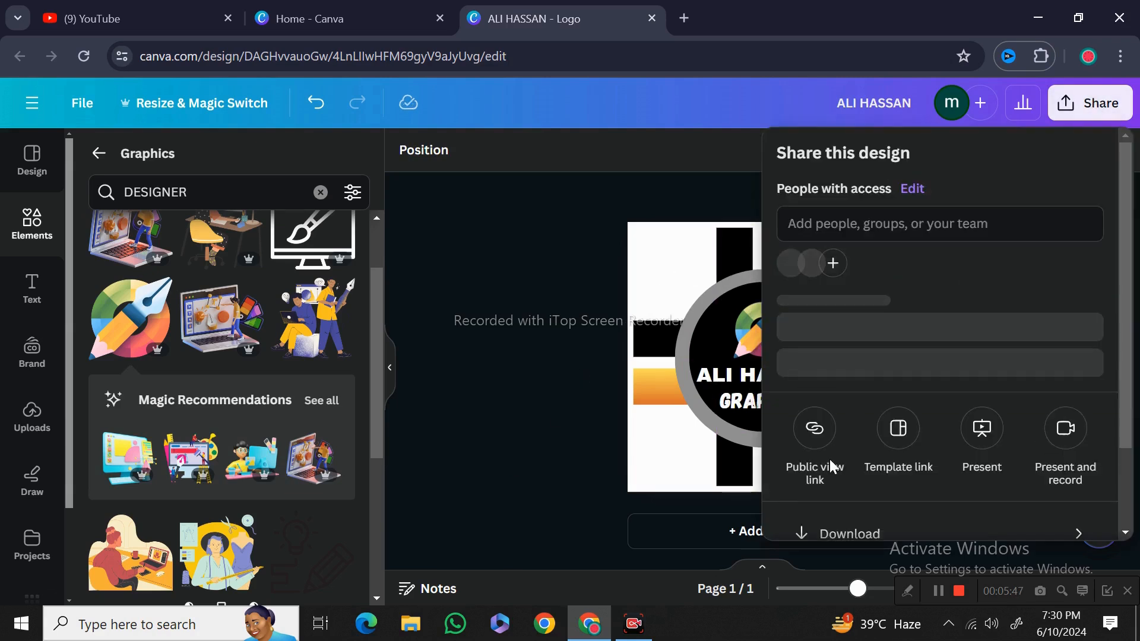
scroll(827, 459, "down", 2)
left_click(835, 448)
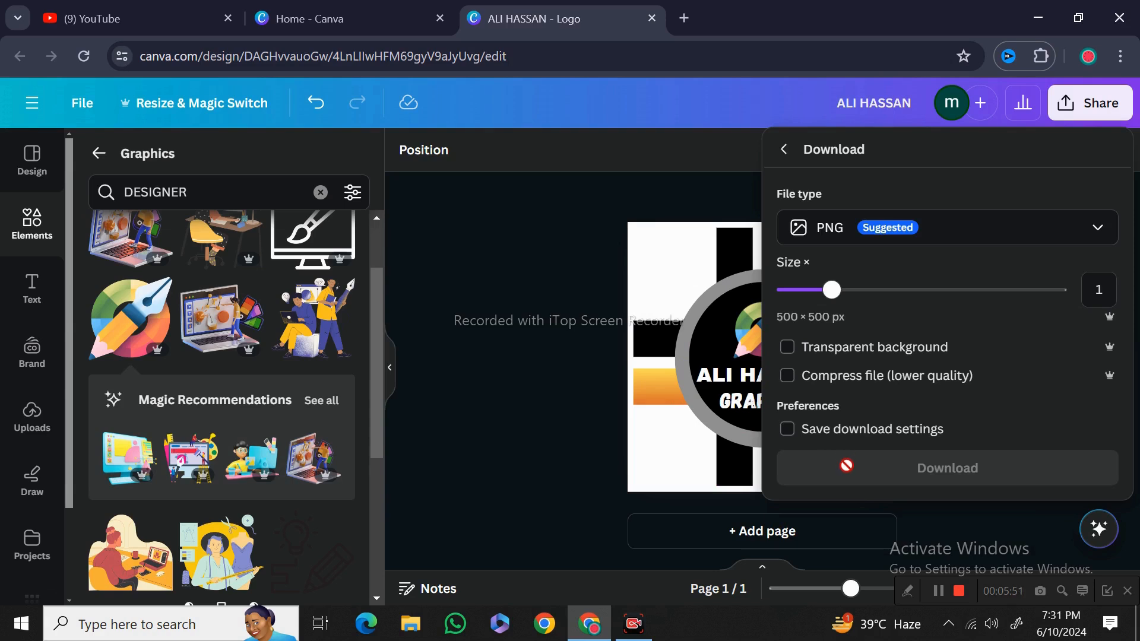
left_click(847, 466)
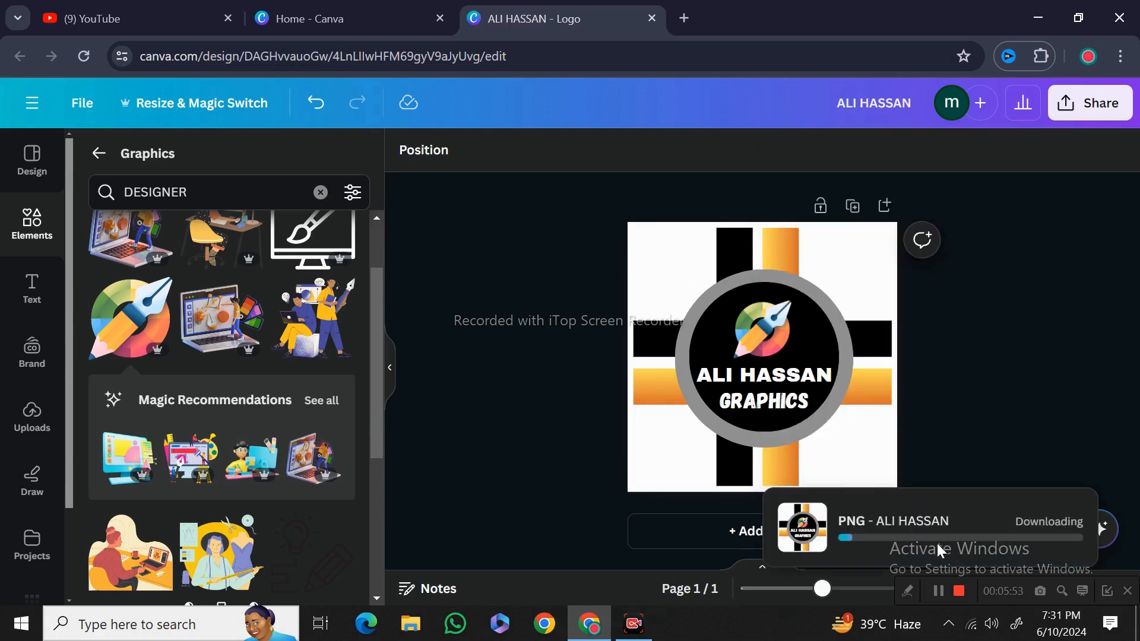